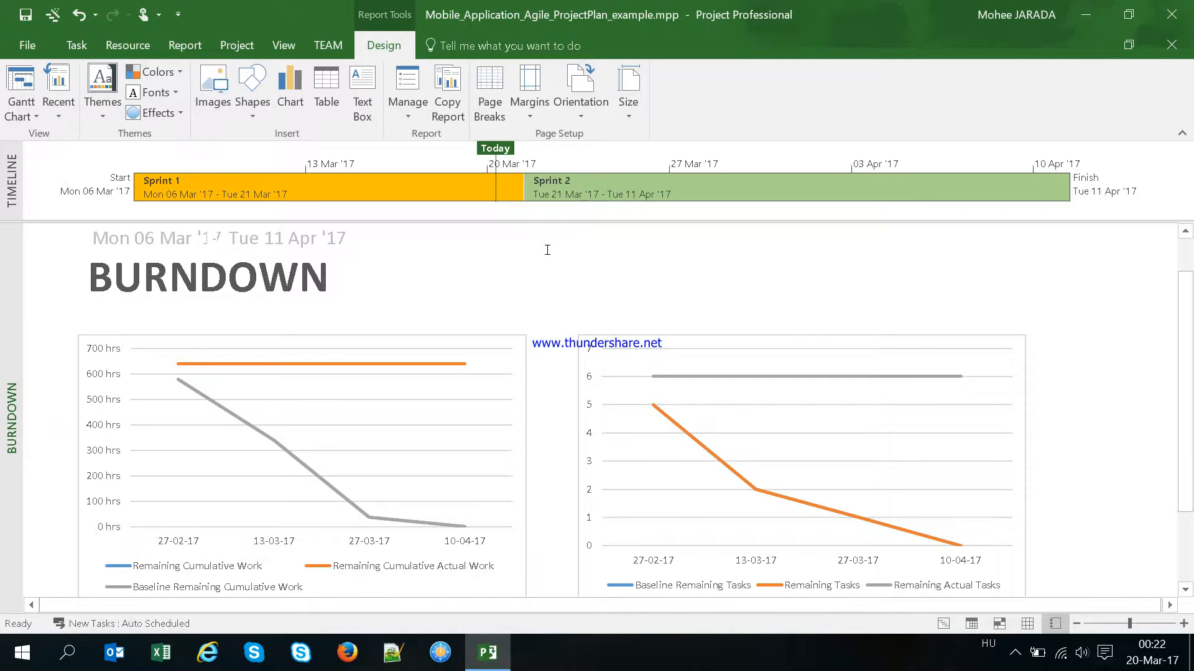
# - Switch to the Gantt Chart and review the project statistics of the Mobile Application plan
pyautogui.click(943, 624)
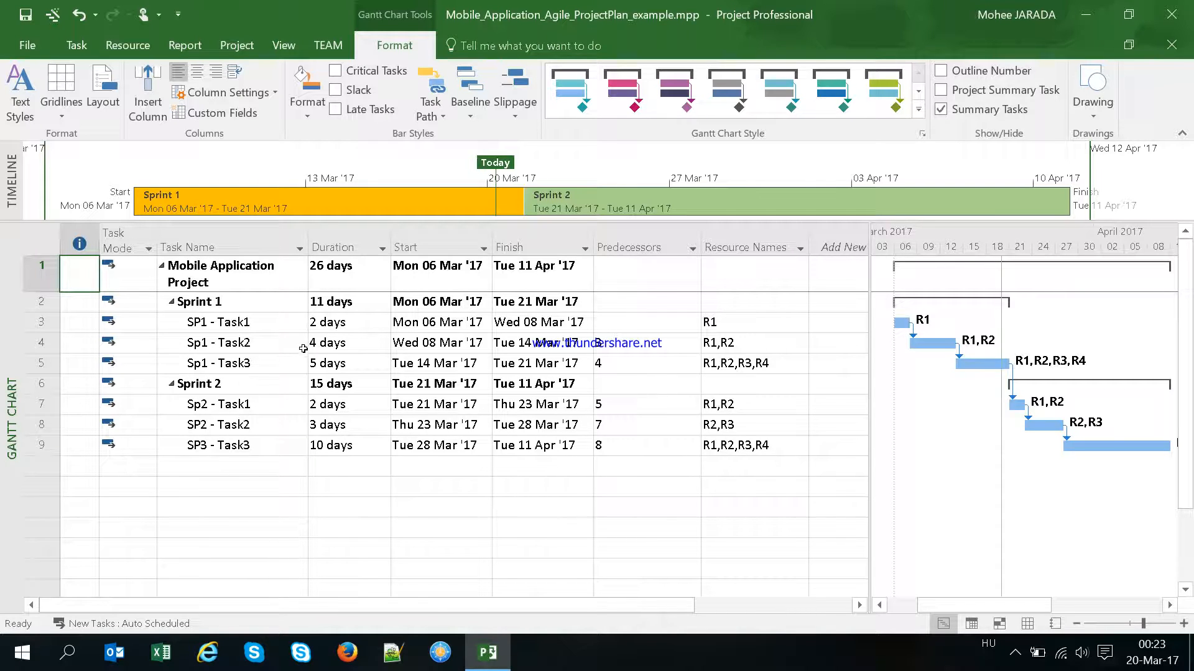
pyautogui.click(330, 283)
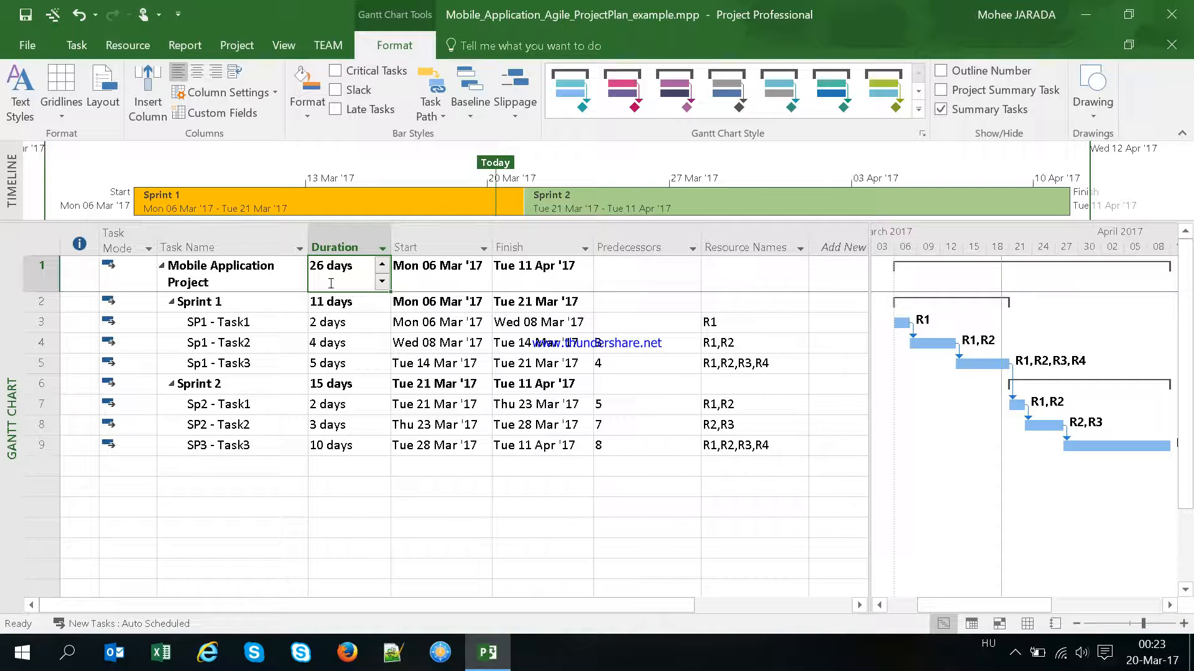
pyautogui.click(247, 54)
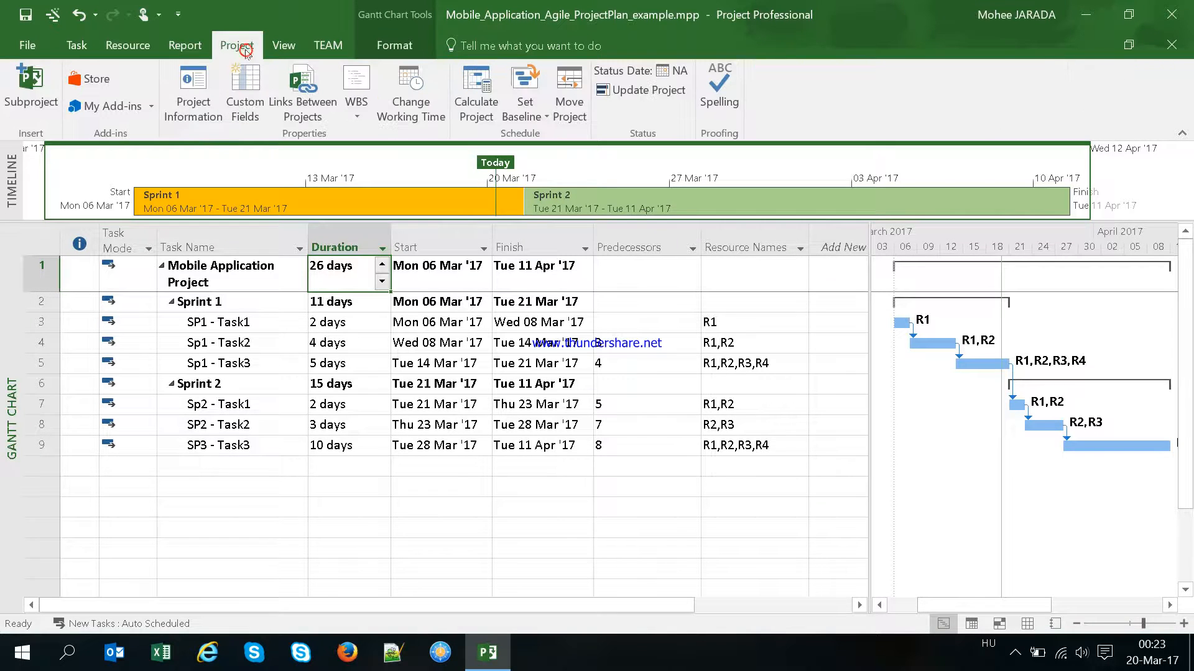
pyautogui.click(192, 104)
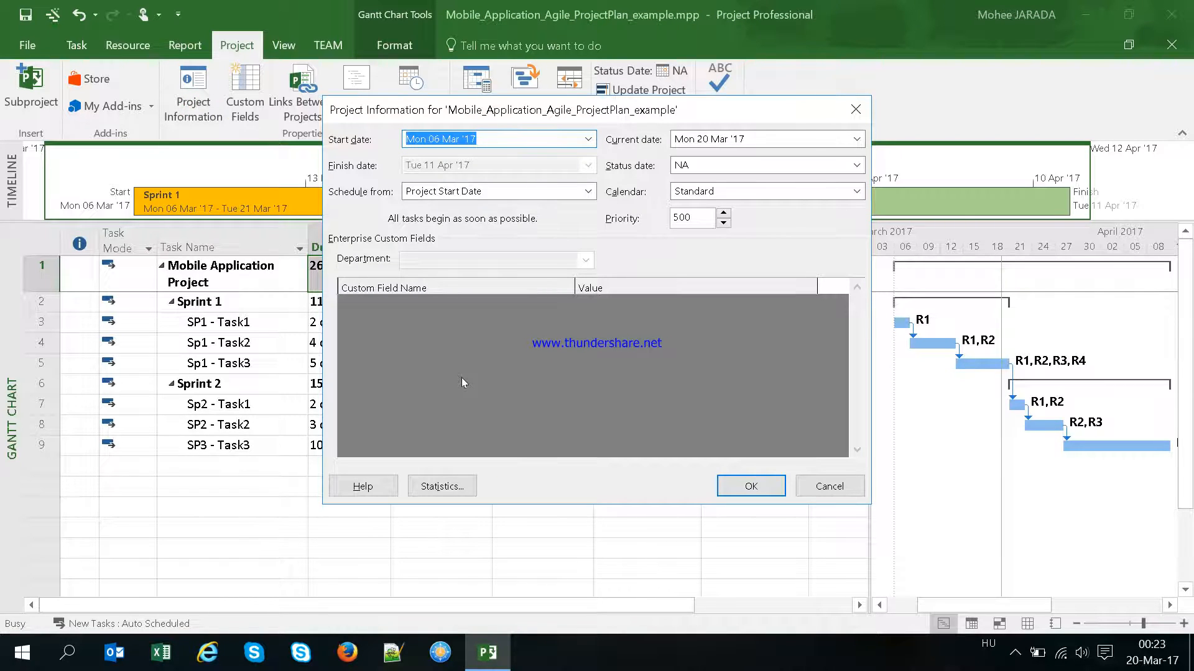
pyautogui.click(471, 485)
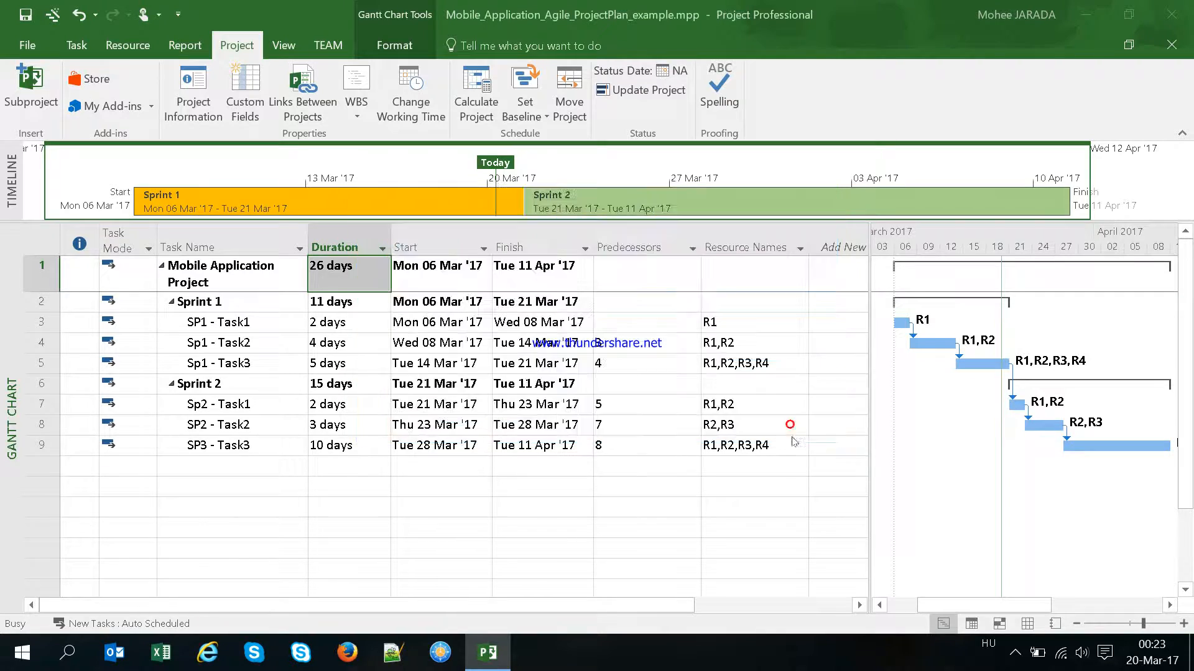
pyautogui.click(792, 425)
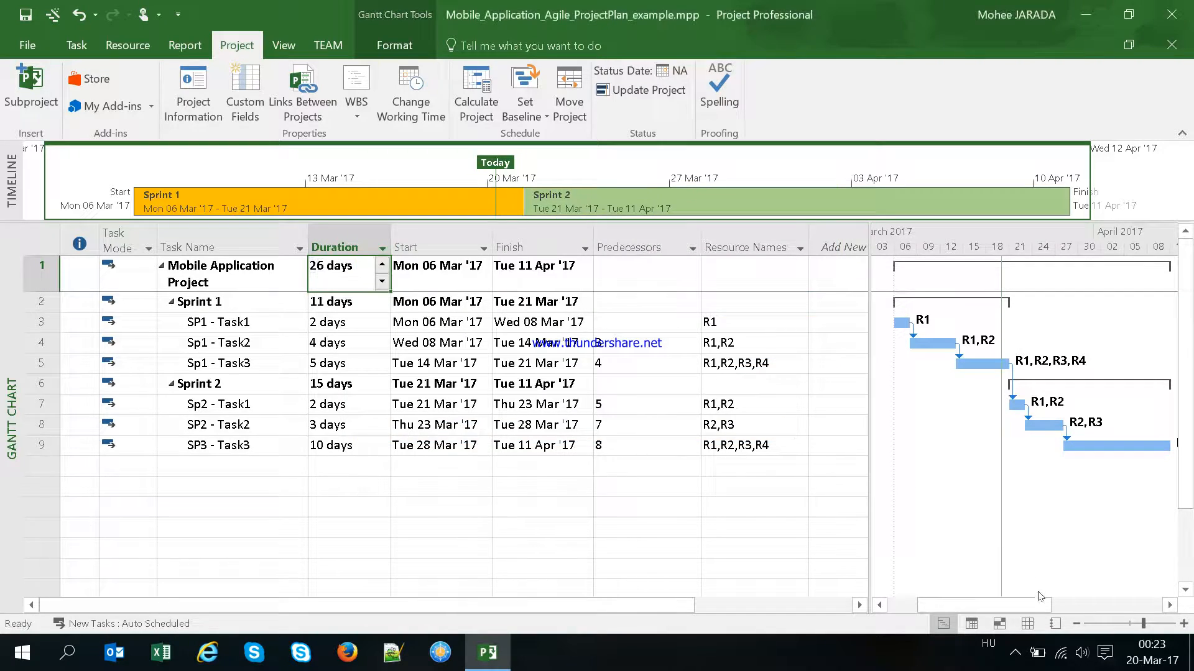
# - Check the standard rates in the Resource Sheet and the plan's calendar settings in the Schedule options
pyautogui.click(1028, 624)
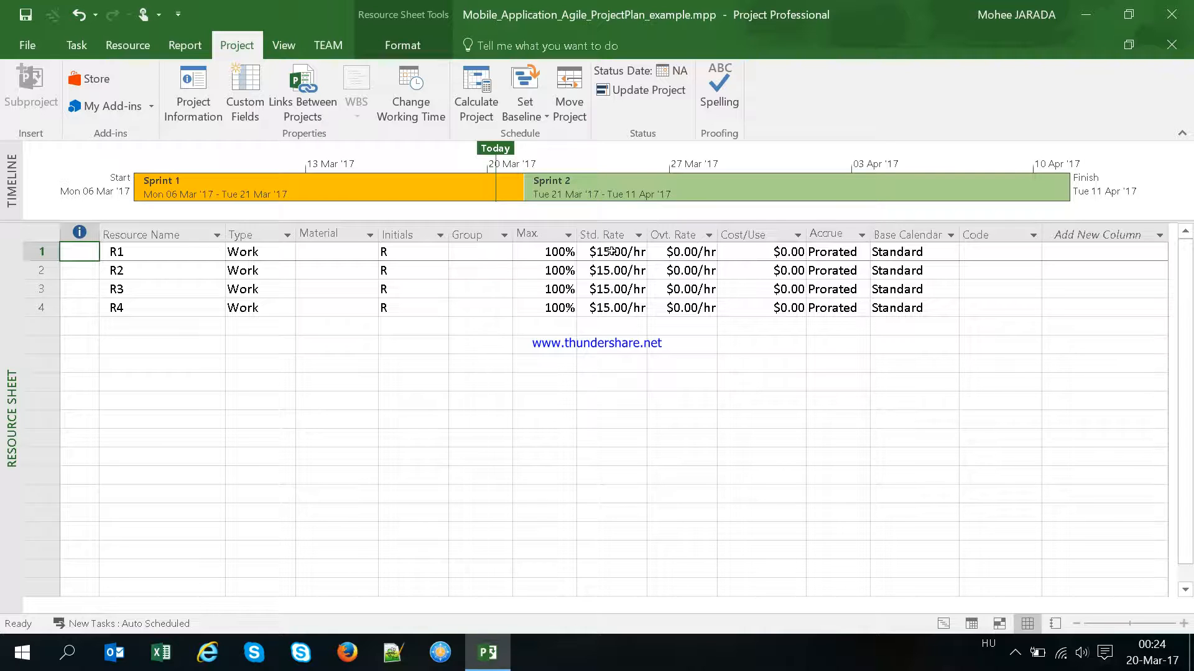
pyautogui.click(597, 270)
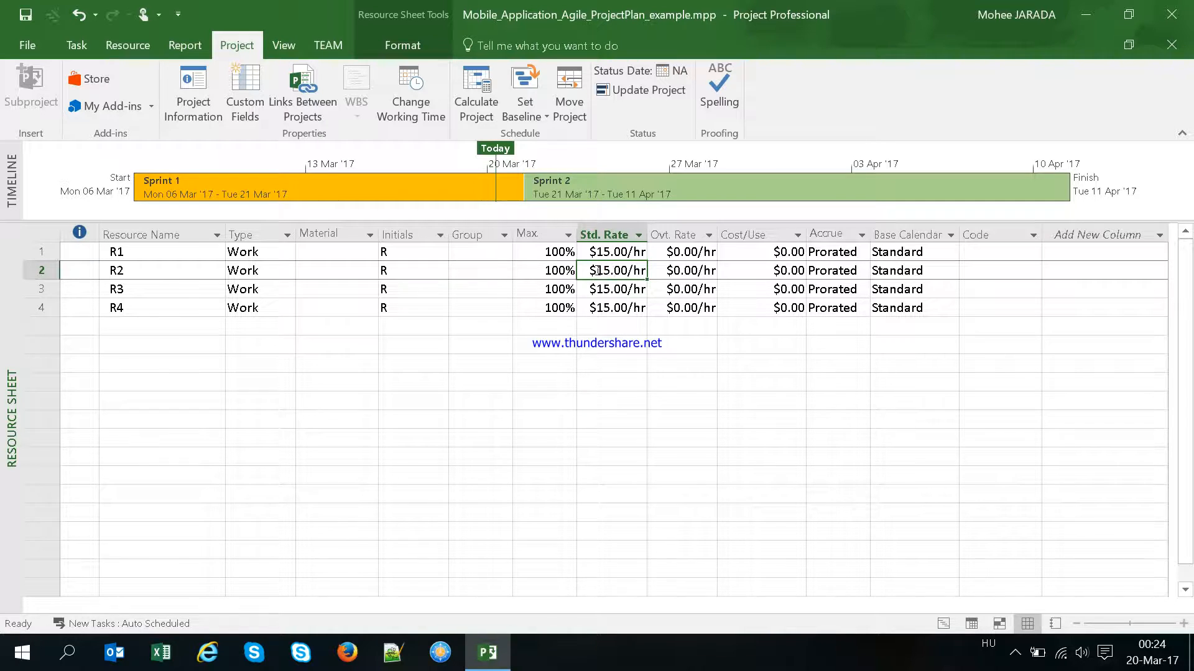
pyautogui.click(36, 46)
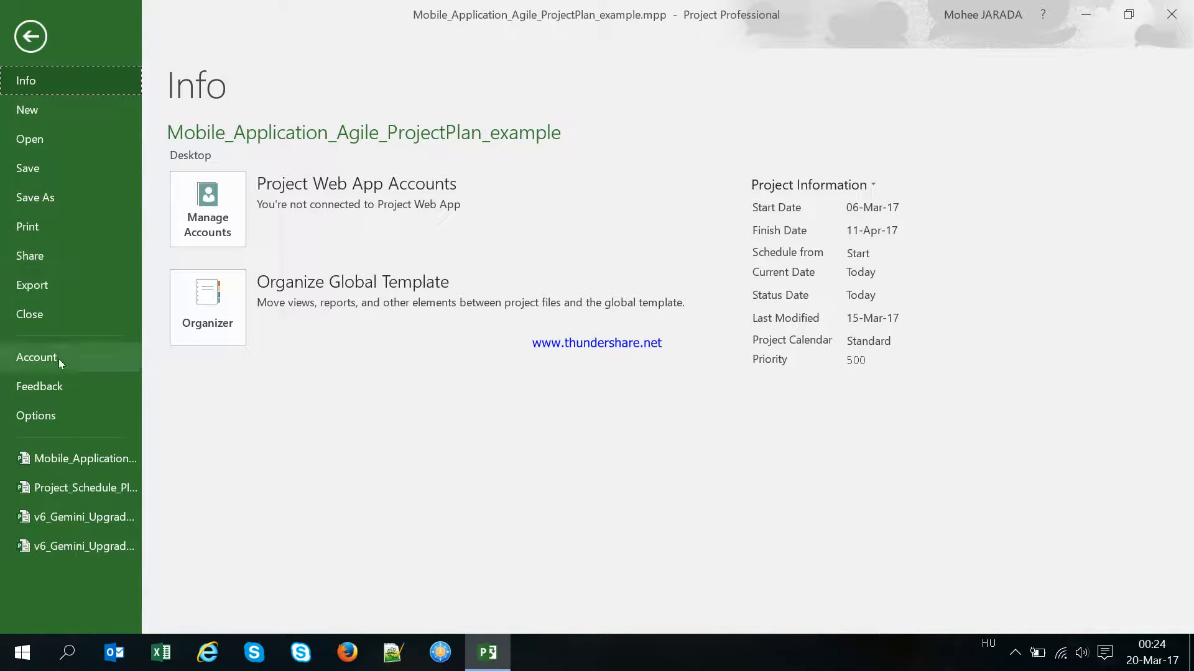
pyautogui.click(57, 415)
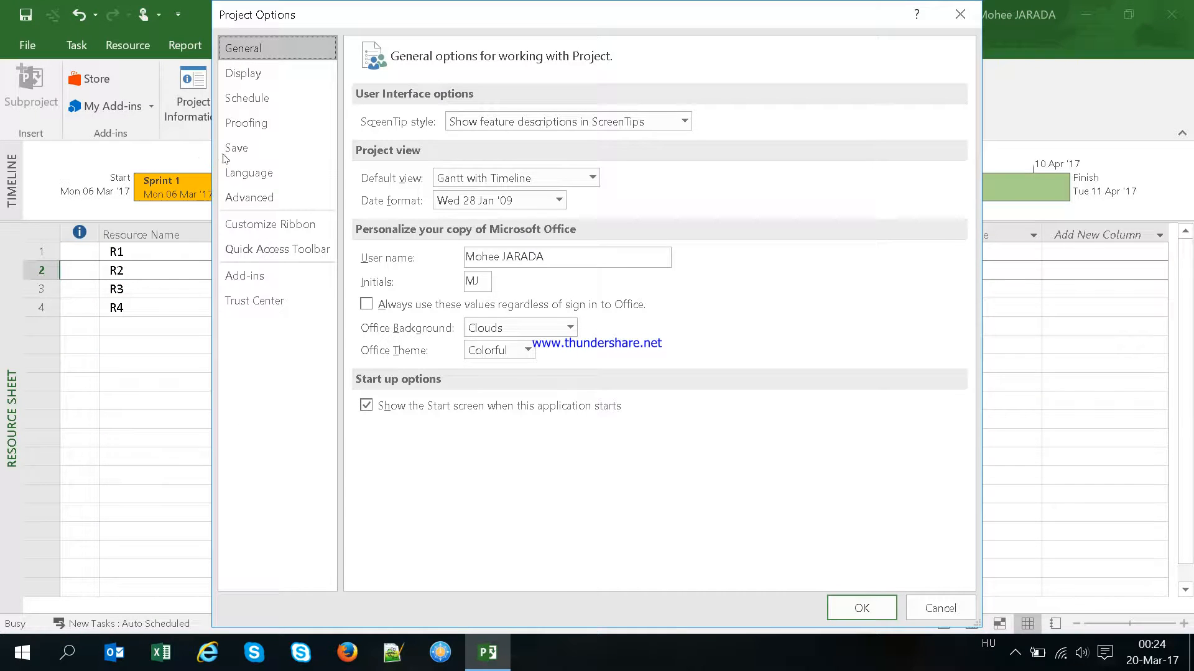
pyautogui.click(259, 102)
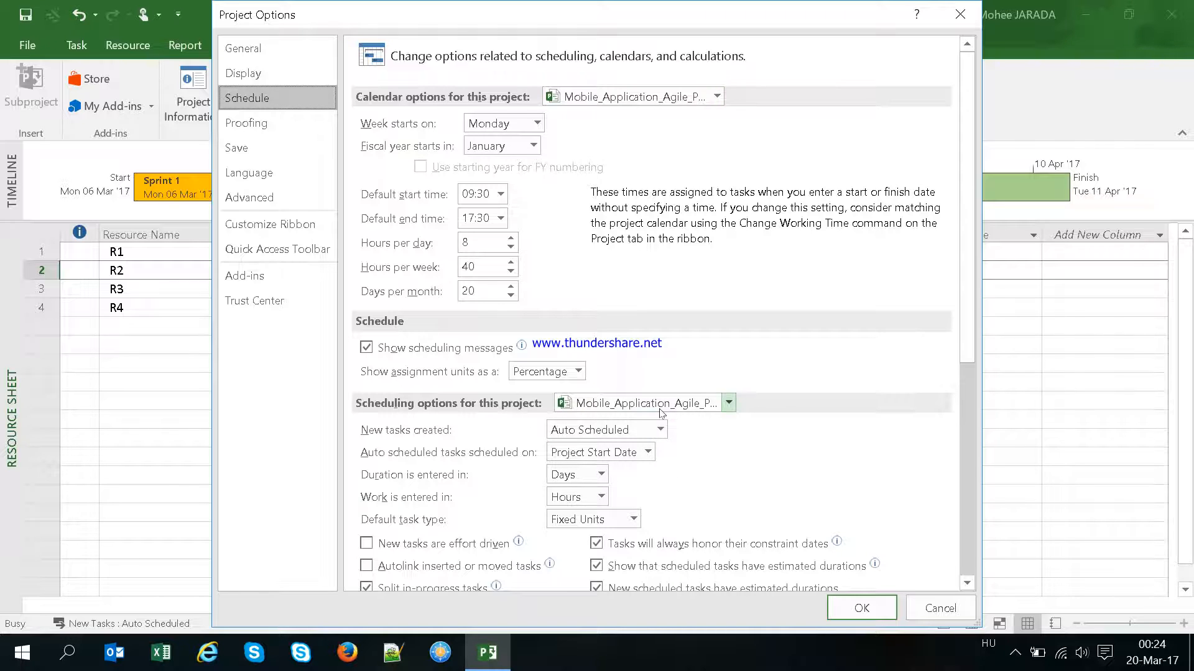
pyautogui.click(719, 95)
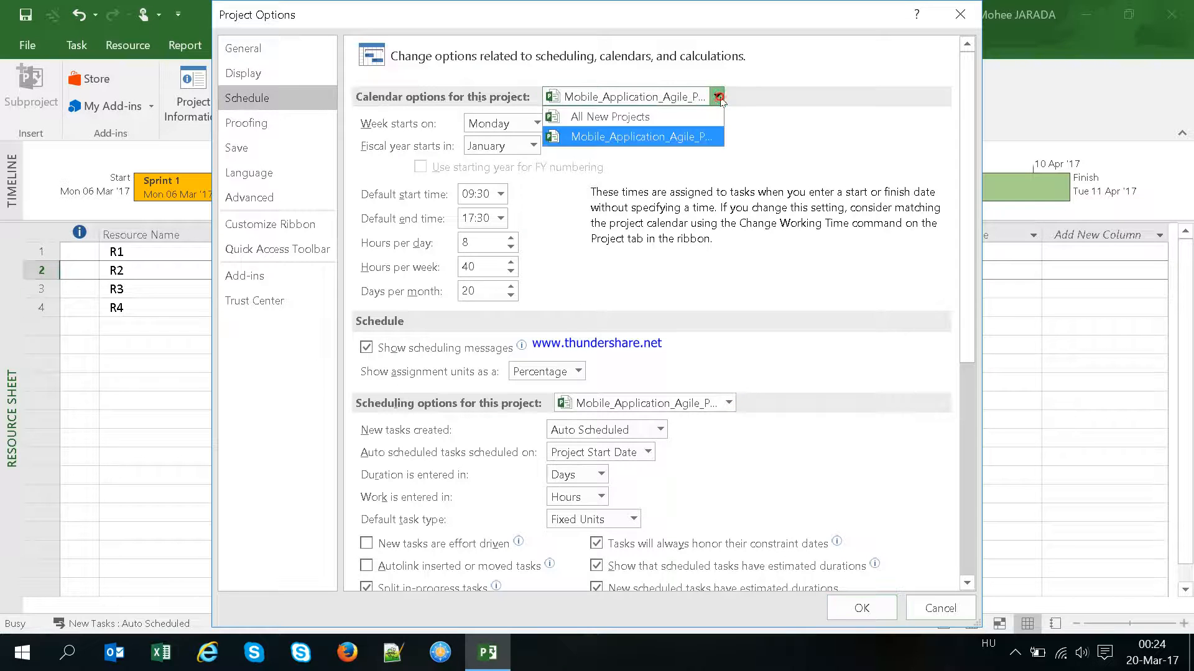
pyautogui.click(656, 138)
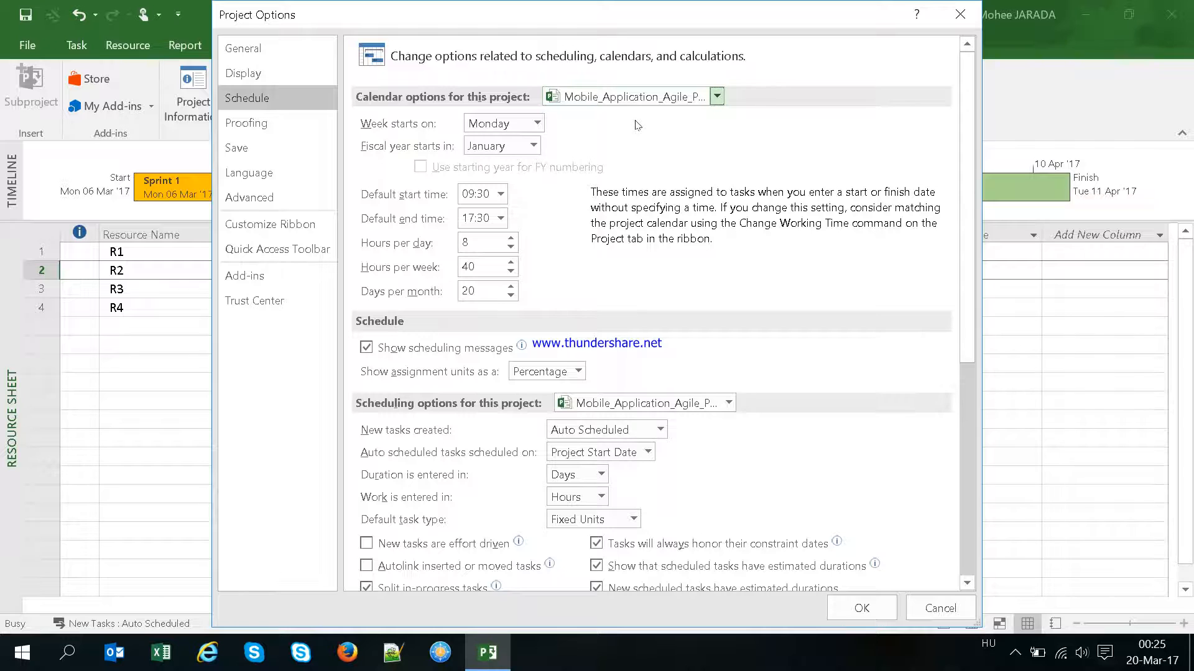
pyautogui.click(931, 609)
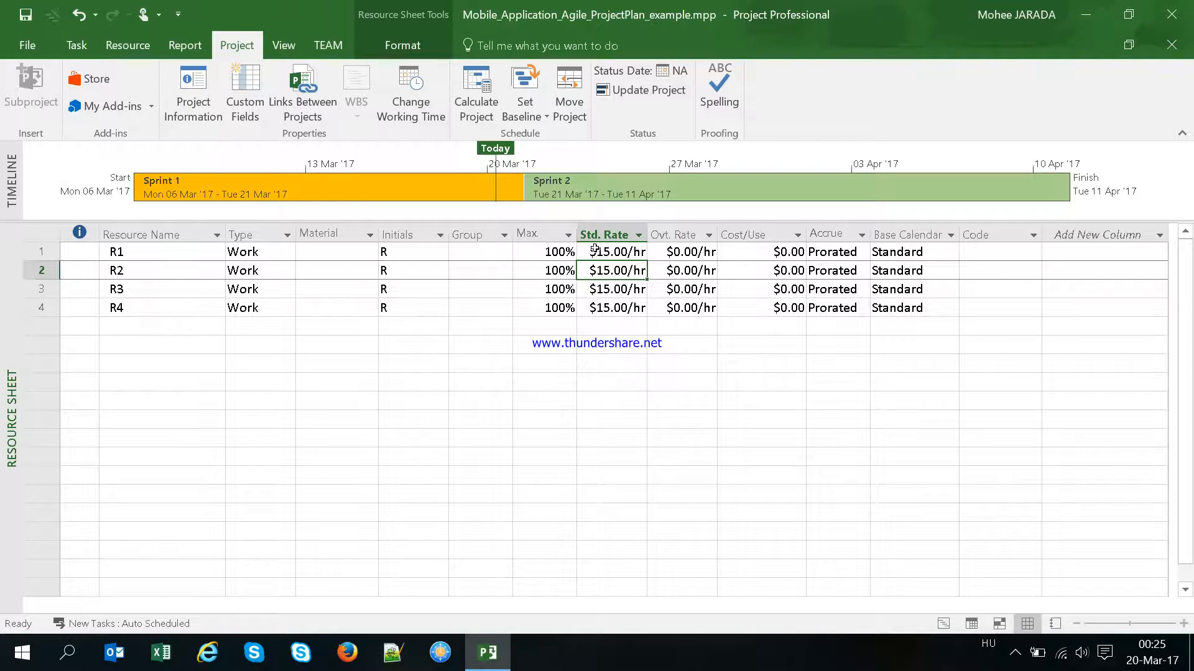
# - Examine the current, baseline, actual and remaining duration, work and cost in the project statistics, keeping the resource rates in view
pyautogui.click(205, 99)
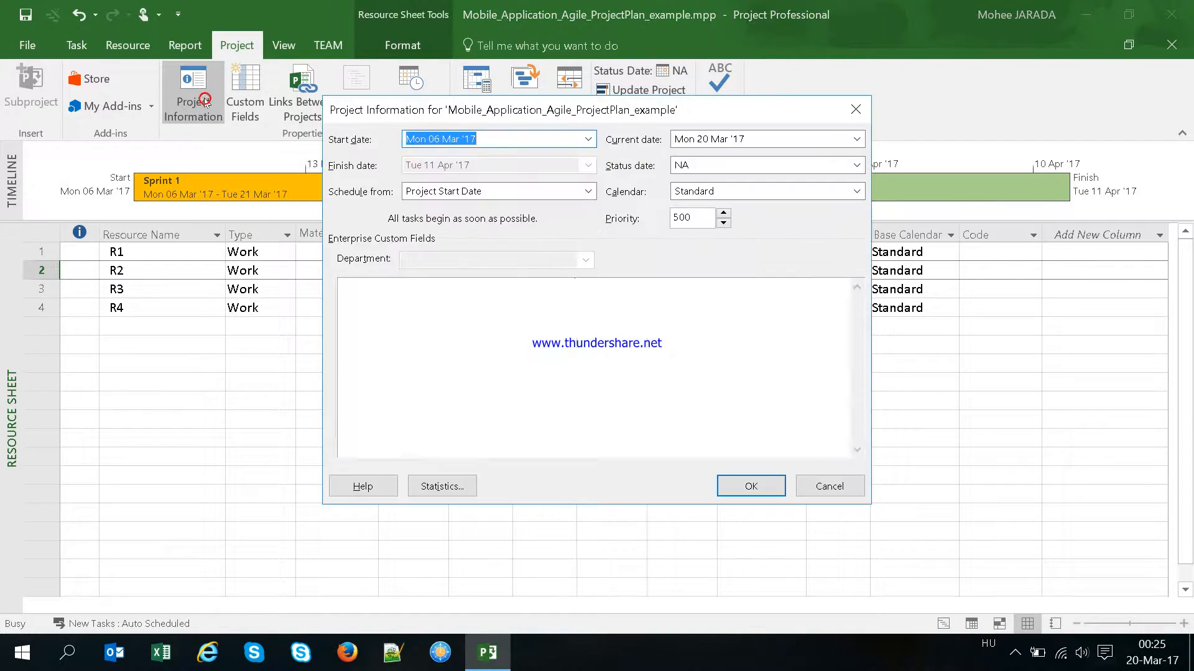
pyautogui.click(467, 492)
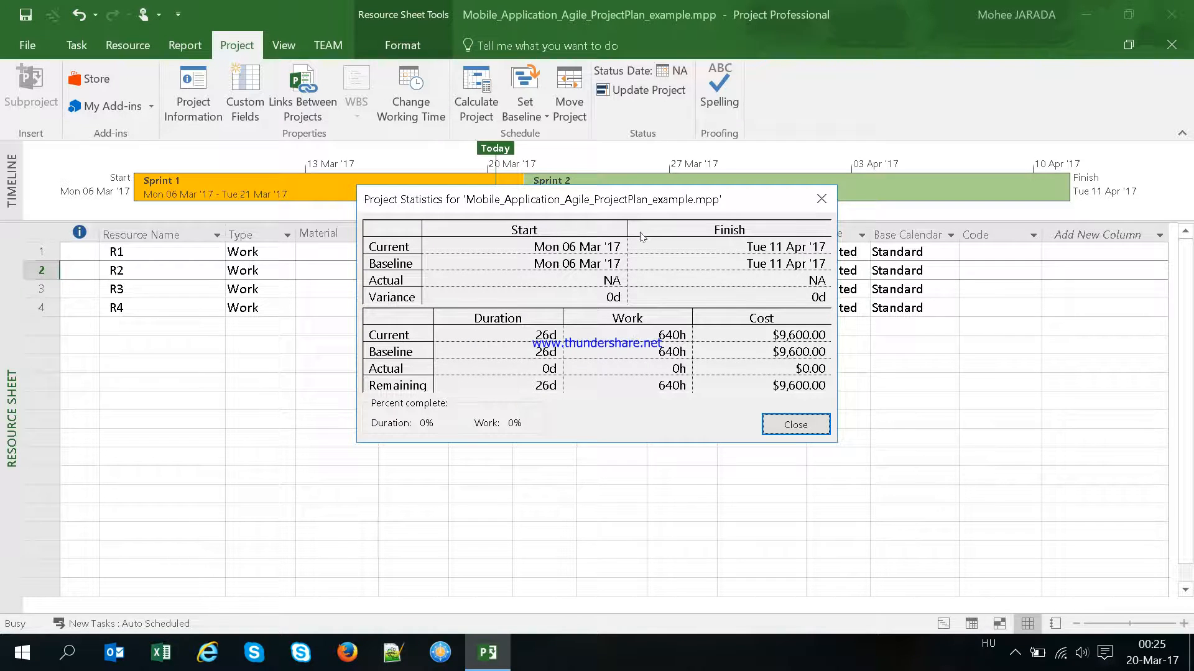
pyautogui.moveTo(651, 205); pyautogui.dragTo(641, 348)
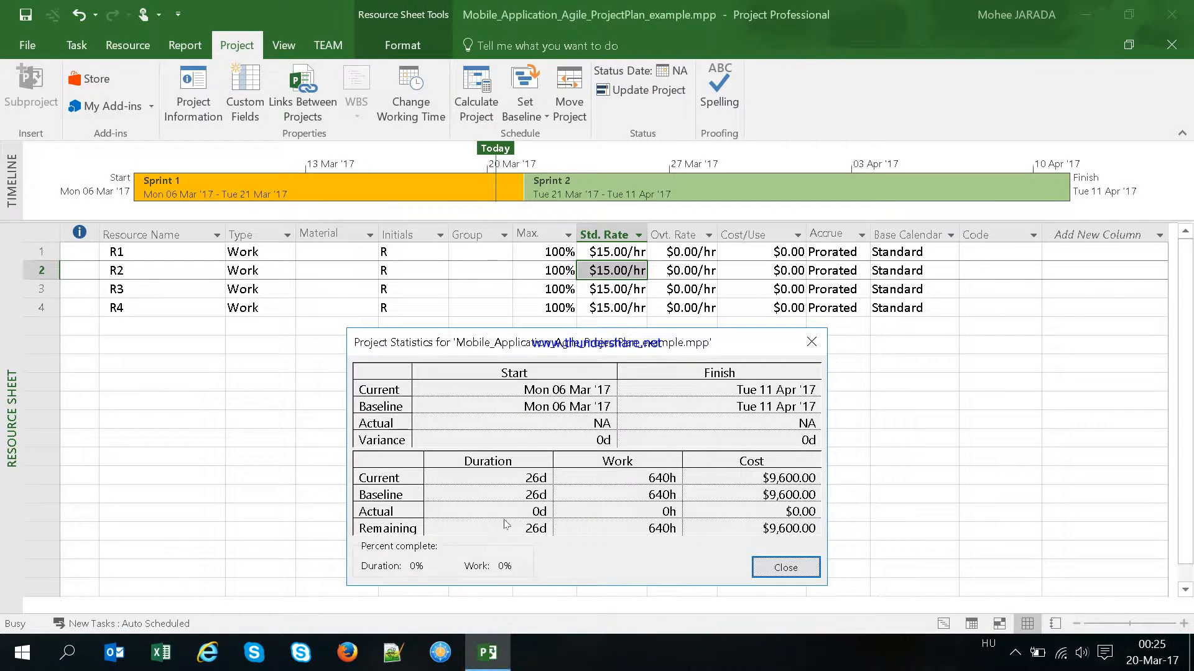
pyautogui.click(783, 567)
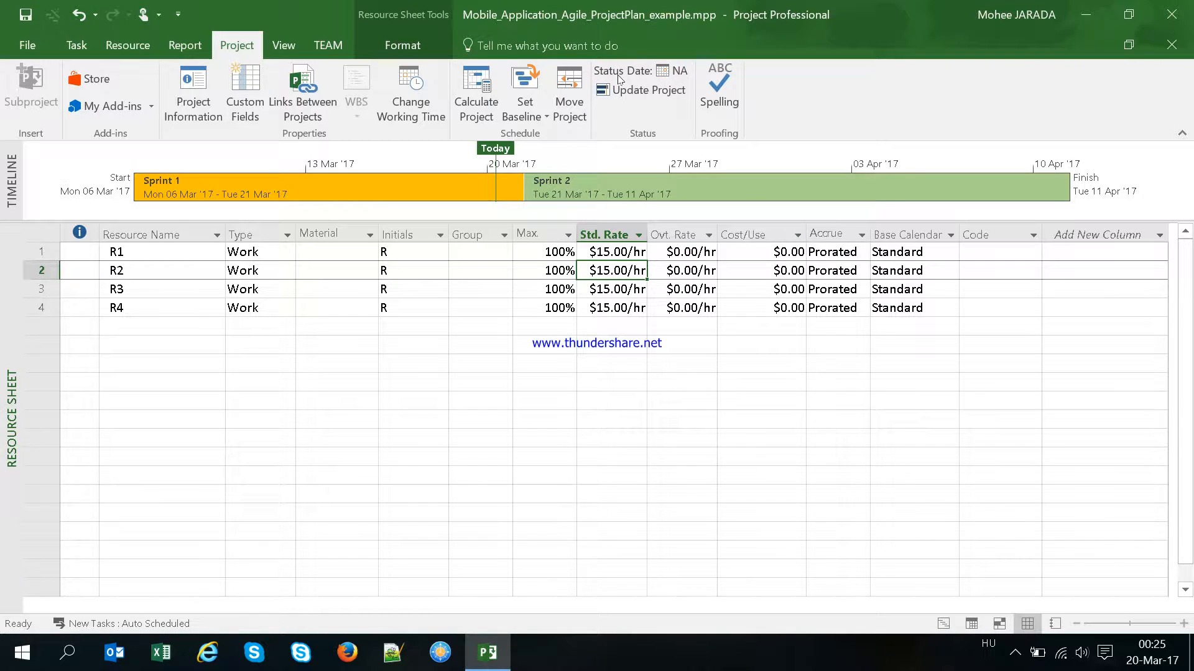
# - Set the status date to Mon 20 Mar '17 and update the entire project's work through that date as 0% - 100% complete
pyautogui.click(664, 72)
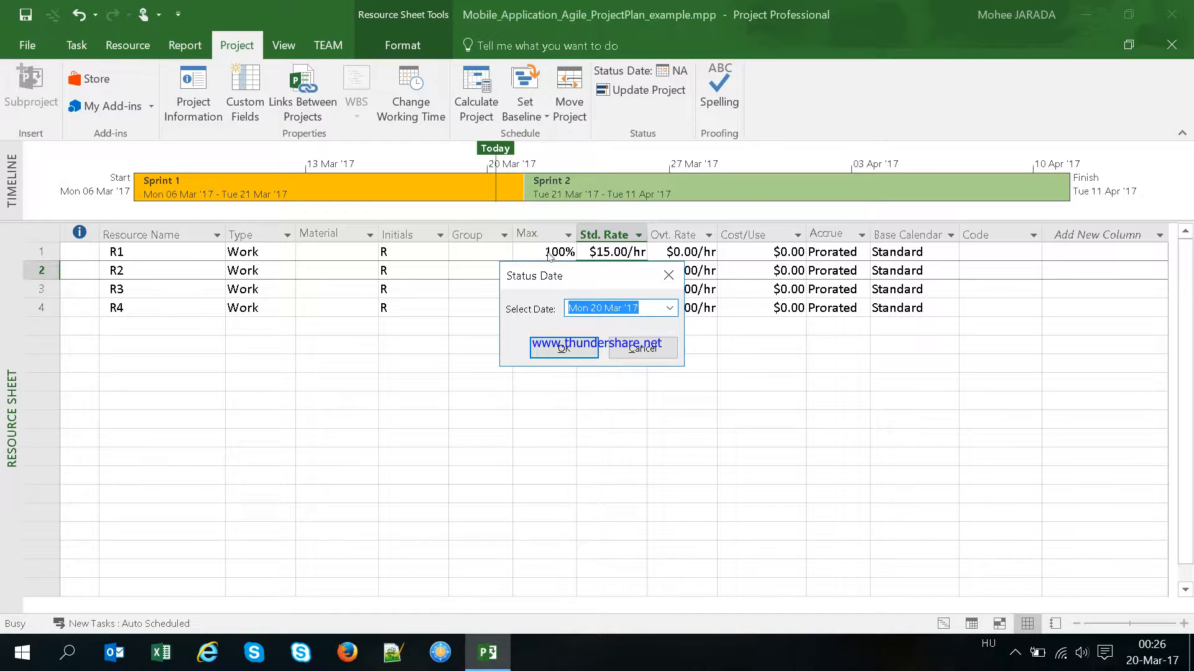
pyautogui.click(580, 349)
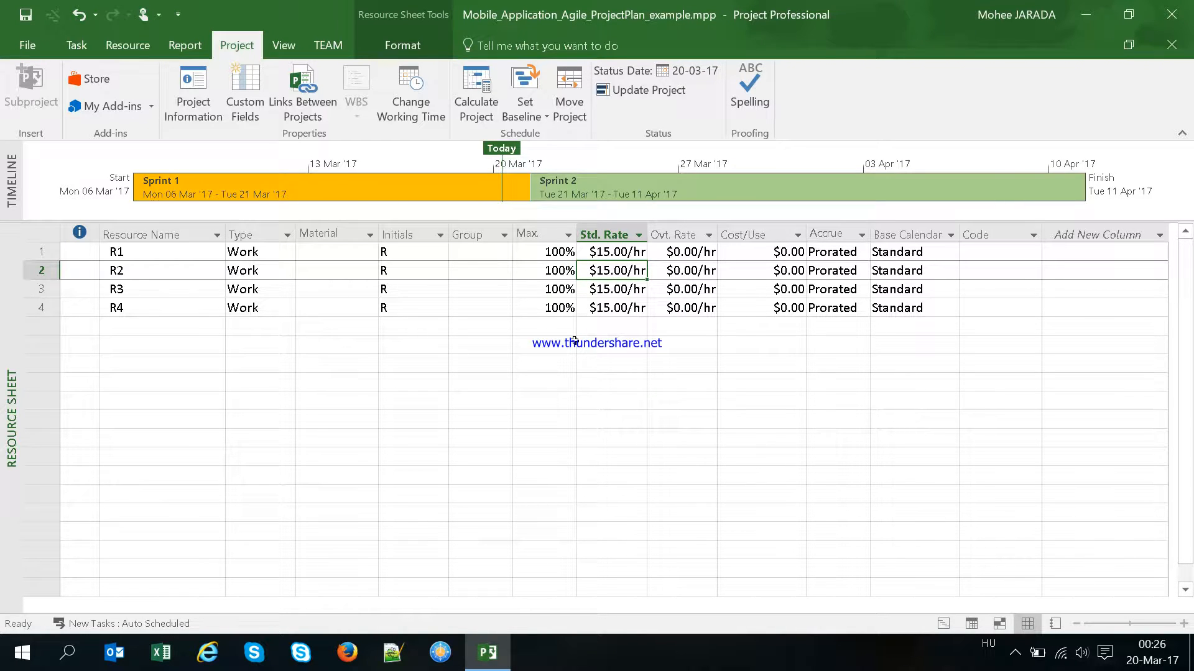
pyautogui.click(658, 93)
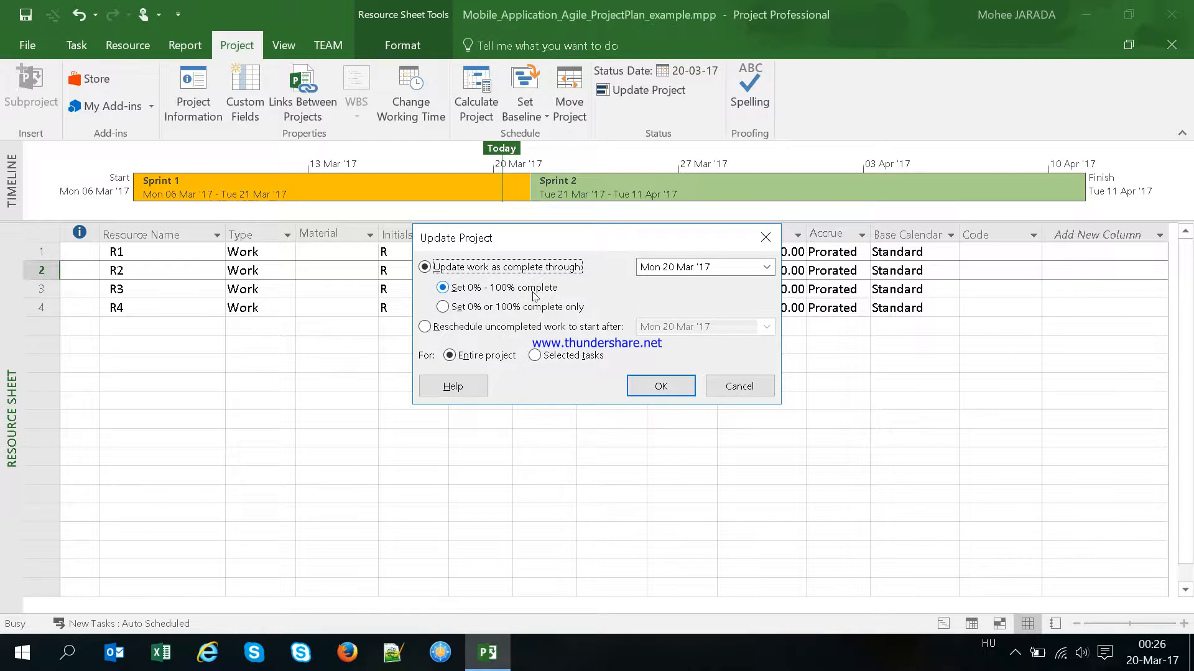
pyautogui.click(685, 383)
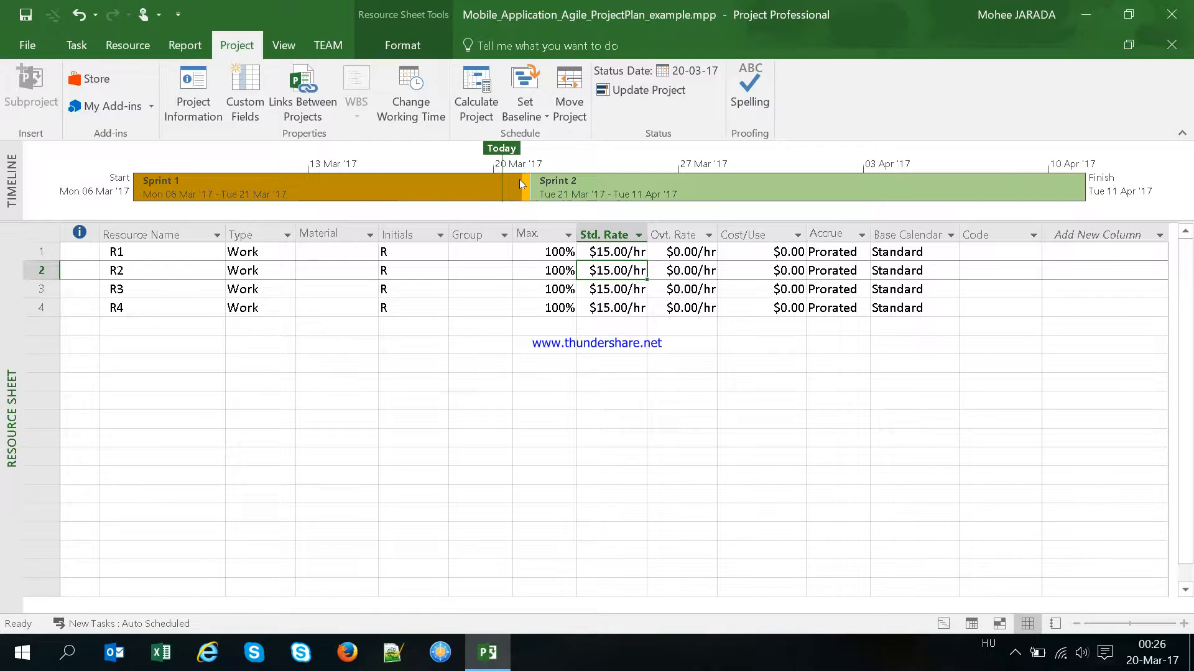
# - Inspect Sprint 1's progress on the timeline and the completion marks of its first two tasks in the Gantt Chart
pyautogui.moveTo(519, 183)
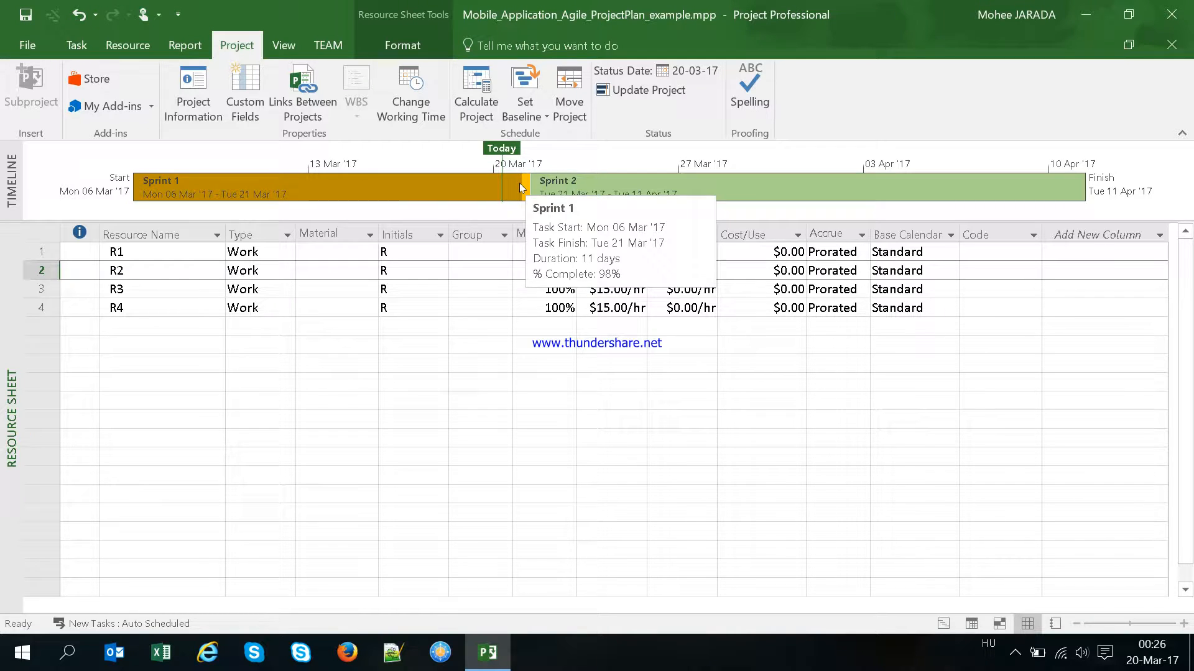
pyautogui.click(943, 624)
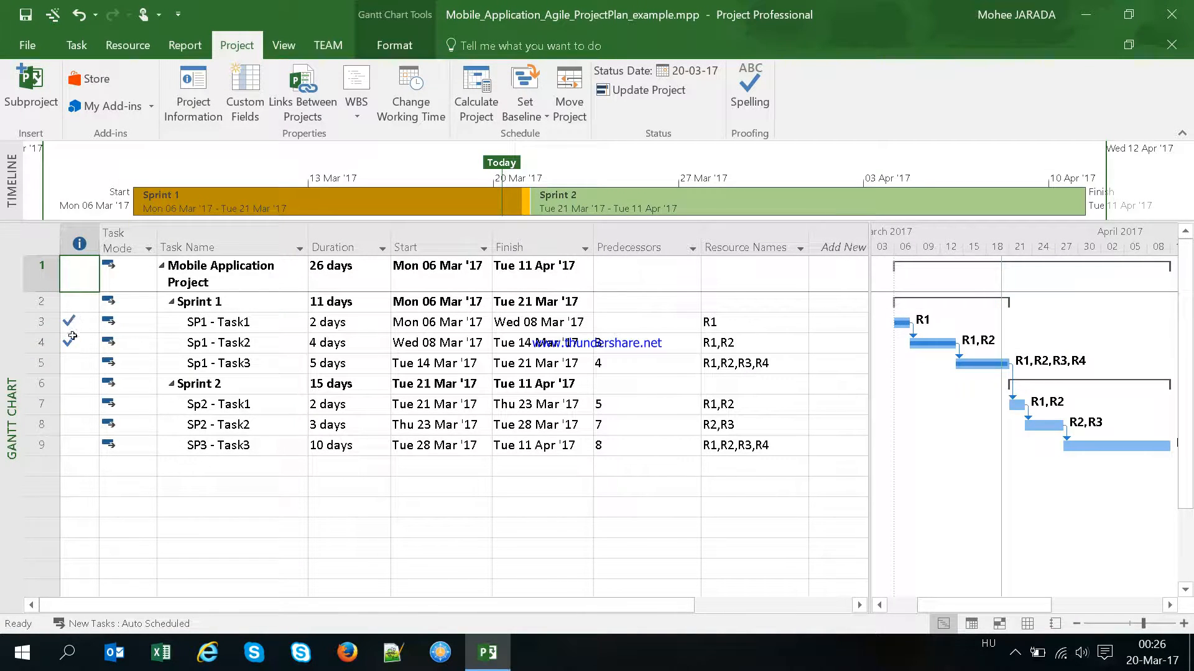
pyautogui.click(251, 321)
pyautogui.click(250, 343)
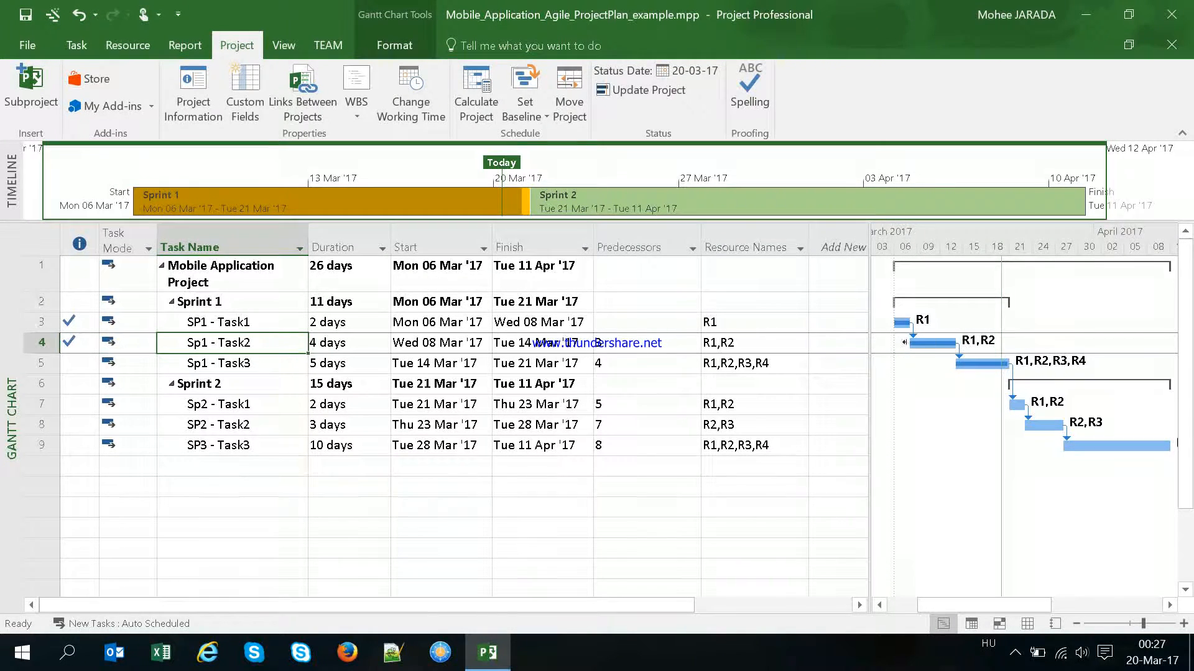
pyautogui.click(266, 323)
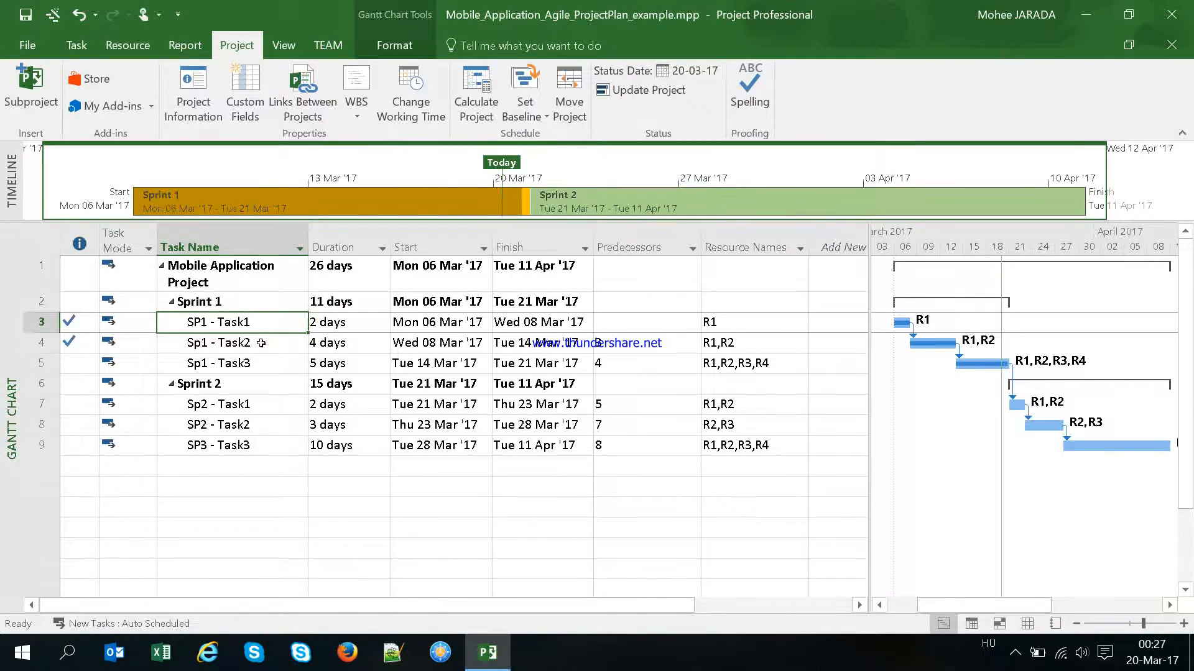
pyautogui.click(260, 343)
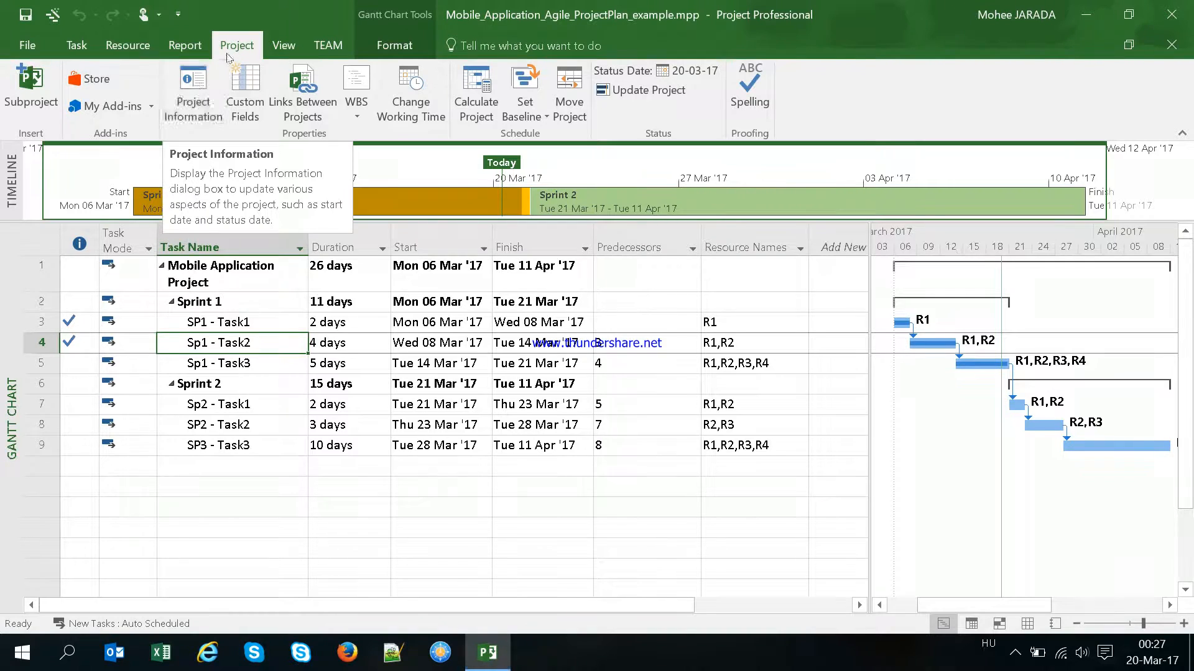
# - Review the actual and remaining duration, work and cost in the project statistics after the progress update
pyautogui.click(204, 99)
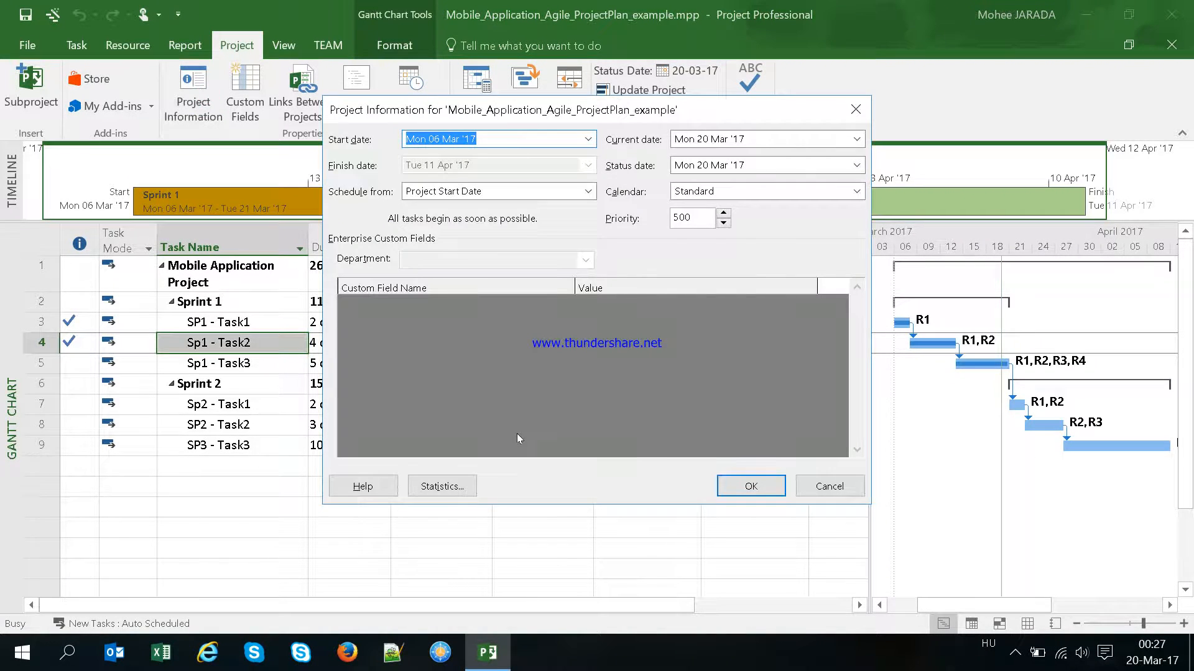
pyautogui.click(469, 491)
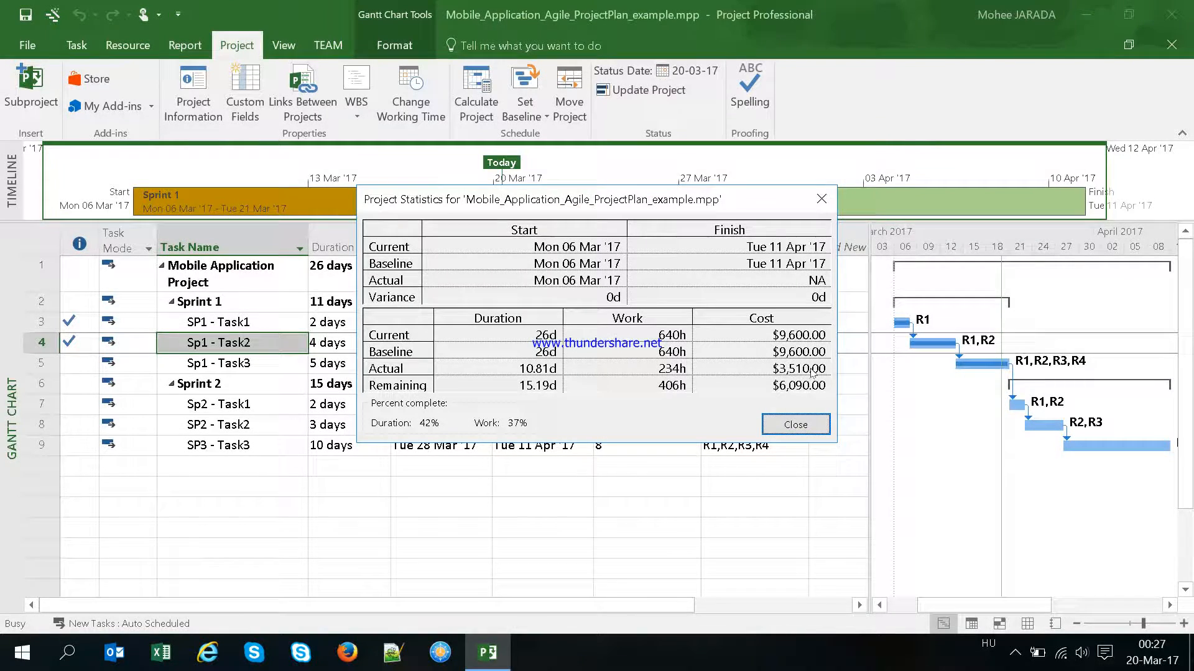
pyautogui.click(797, 427)
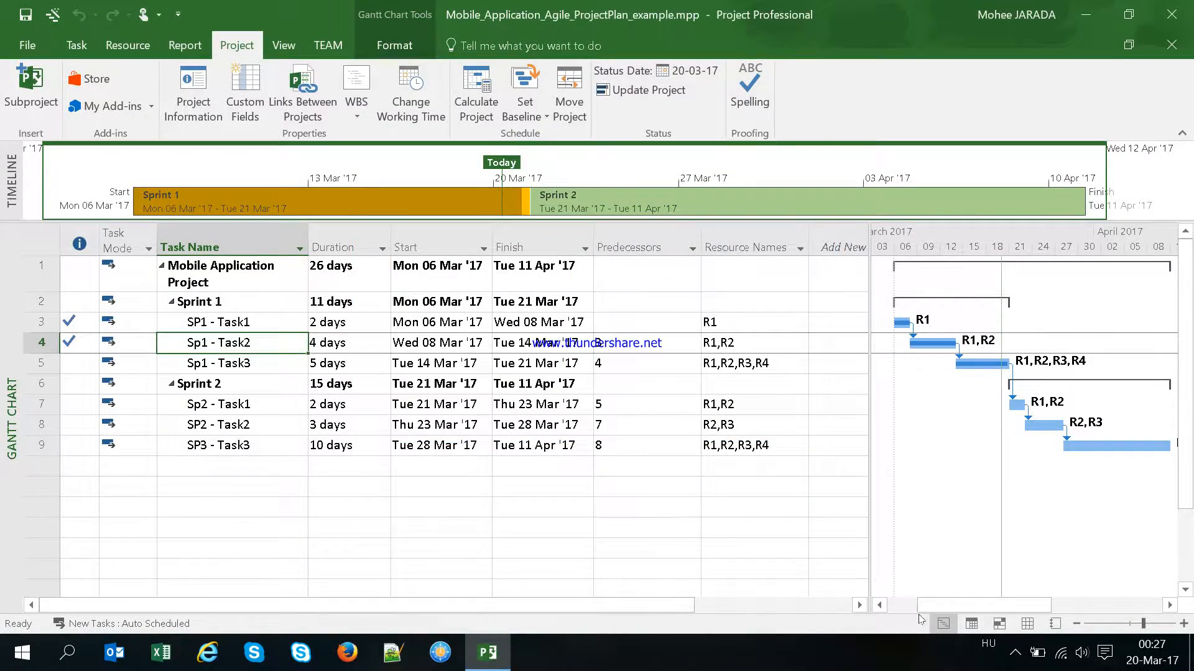
# - Add a resource named DB-Server below R4 in the Resource Sheet
pyautogui.click(1027, 624)
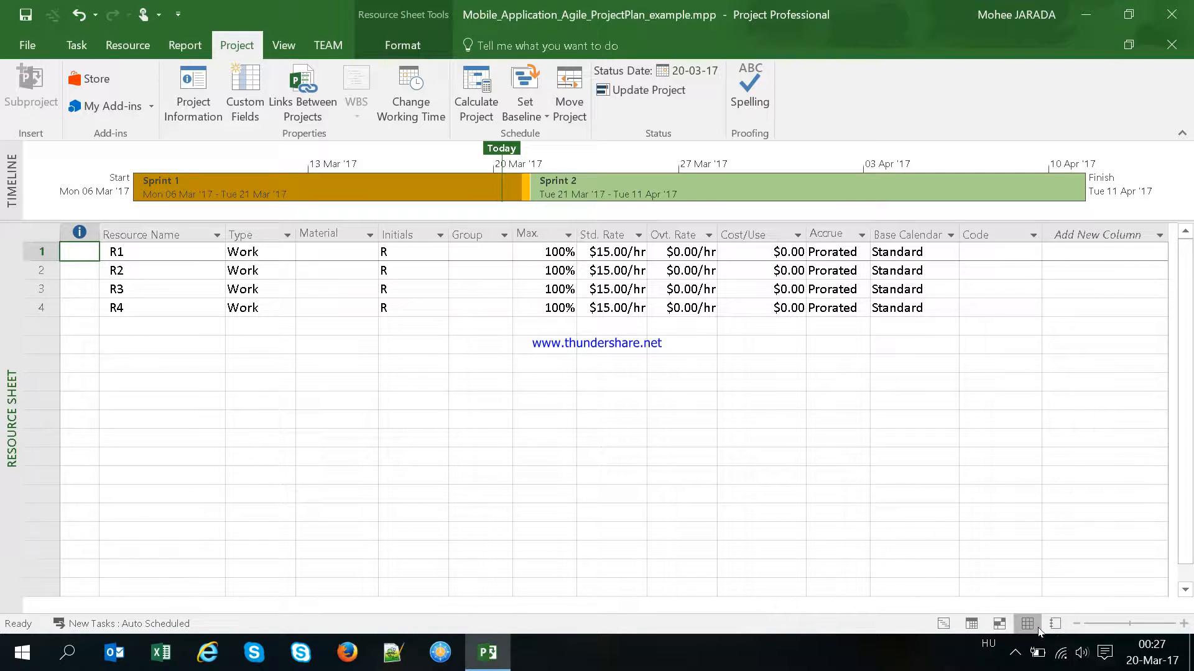
pyautogui.click(229, 323)
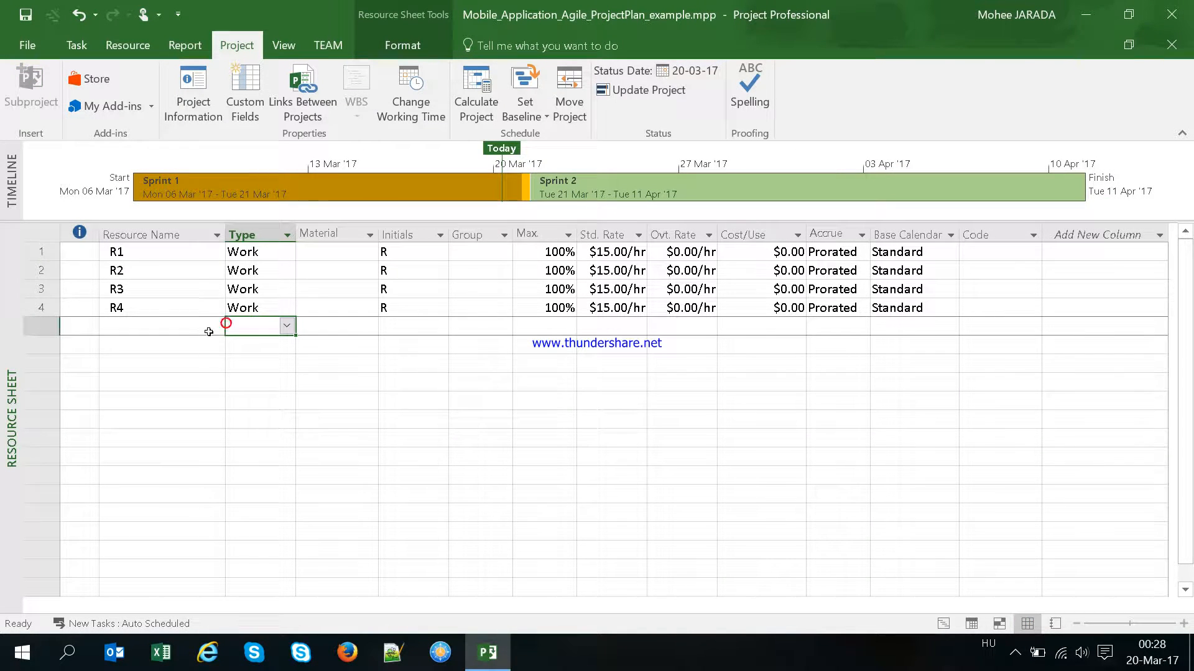
pyautogui.click(171, 324)
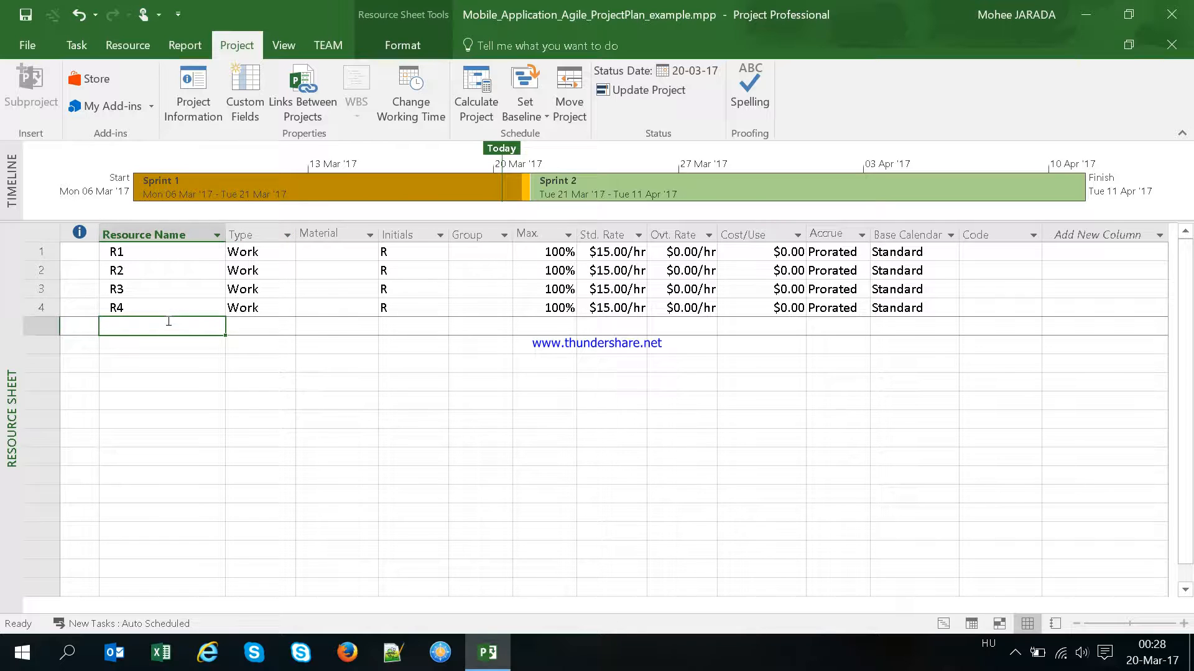
pyautogui.write('DB')
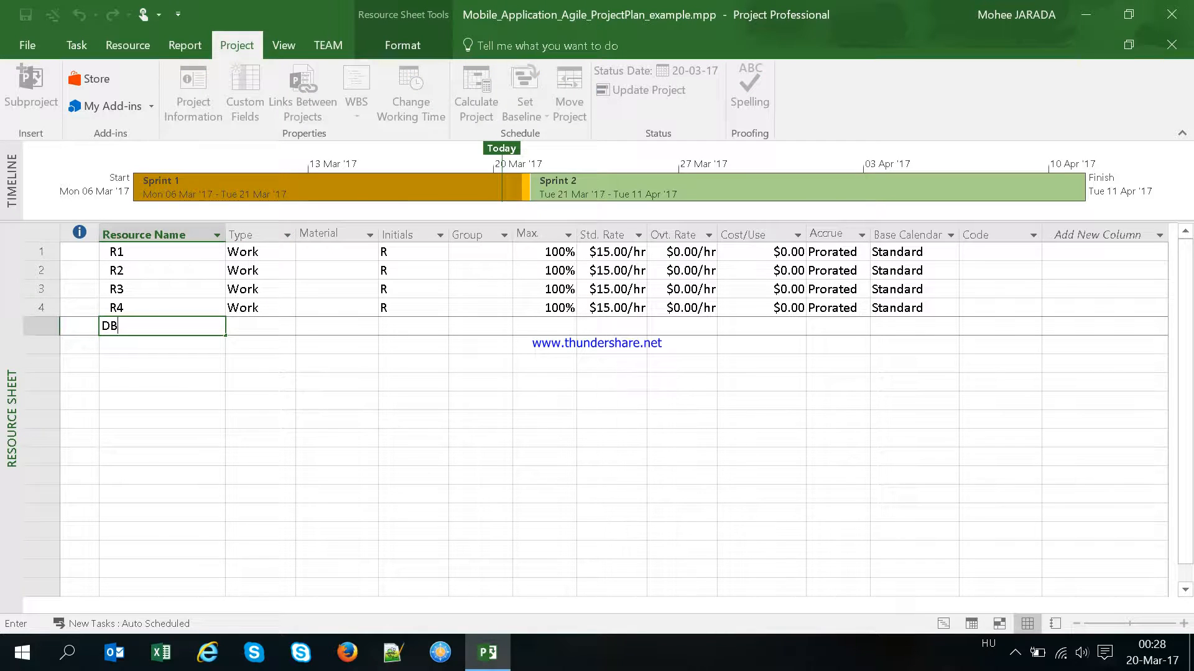
pyautogui.write('-Server')
pyautogui.click(165, 319)
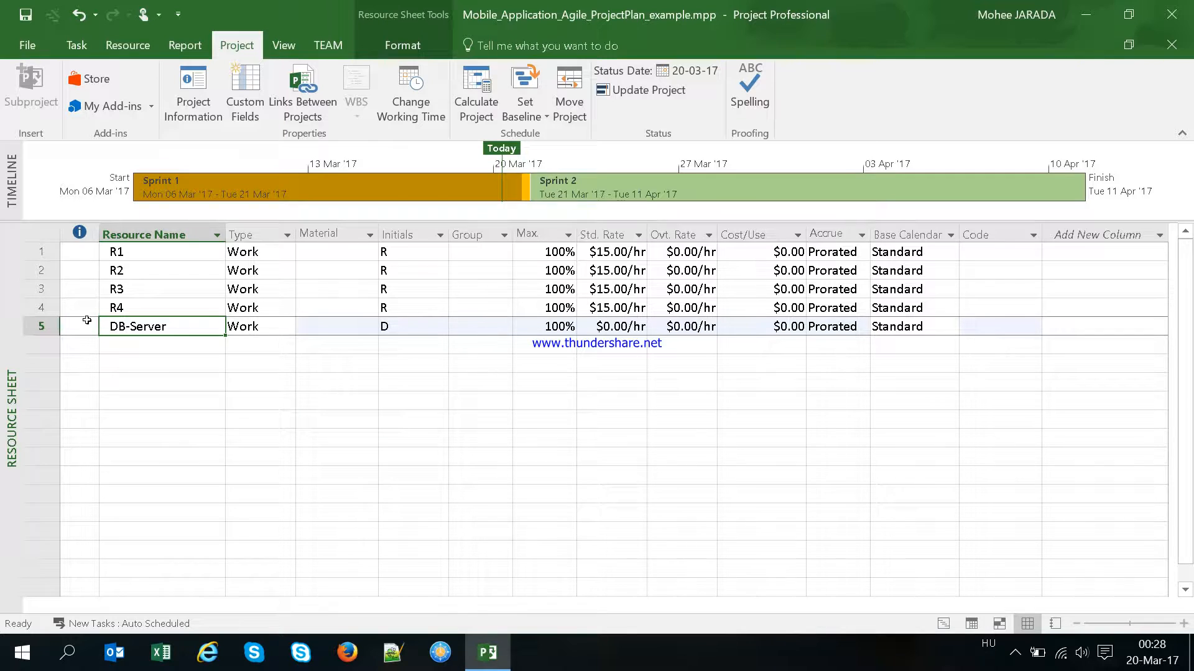
pyautogui.click(138, 49)
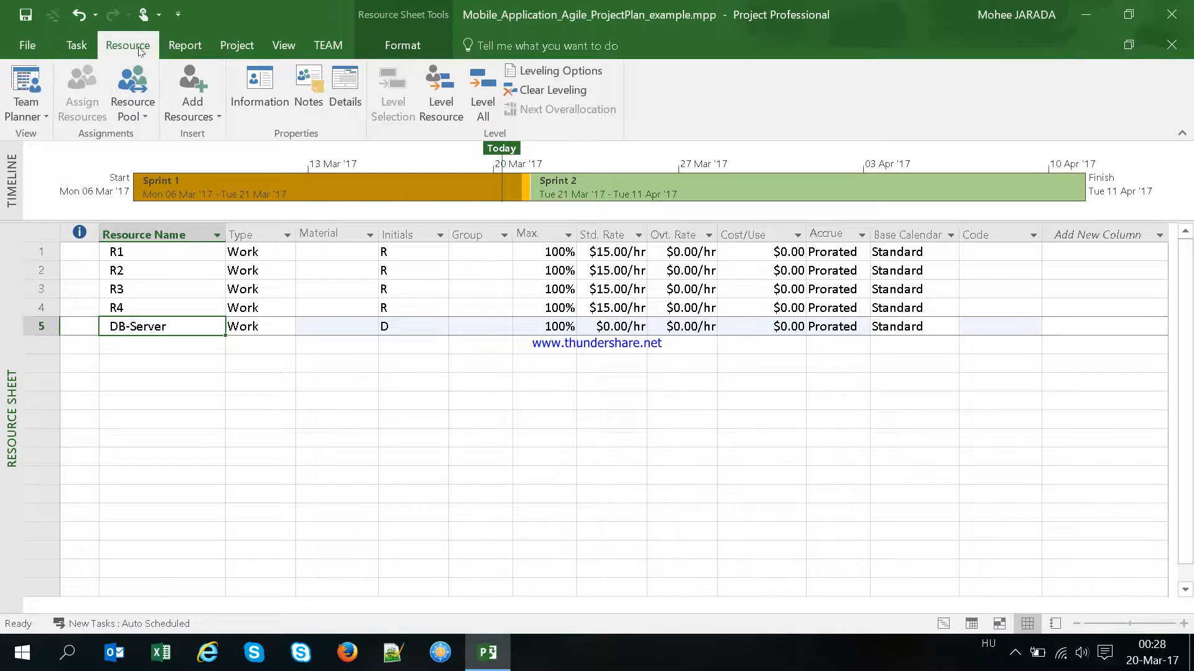
pyautogui.click(190, 111)
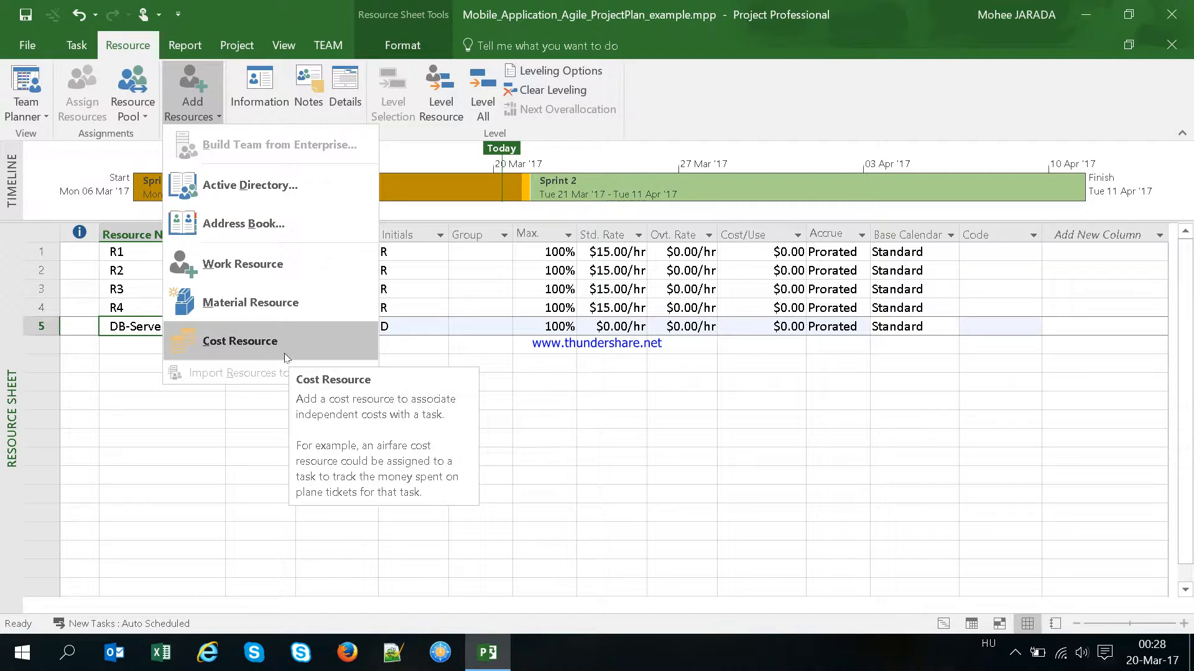
pyautogui.click(250, 417)
# - Set the initials of the DB-Server resource to DB-Serv
pyautogui.click(236, 328)
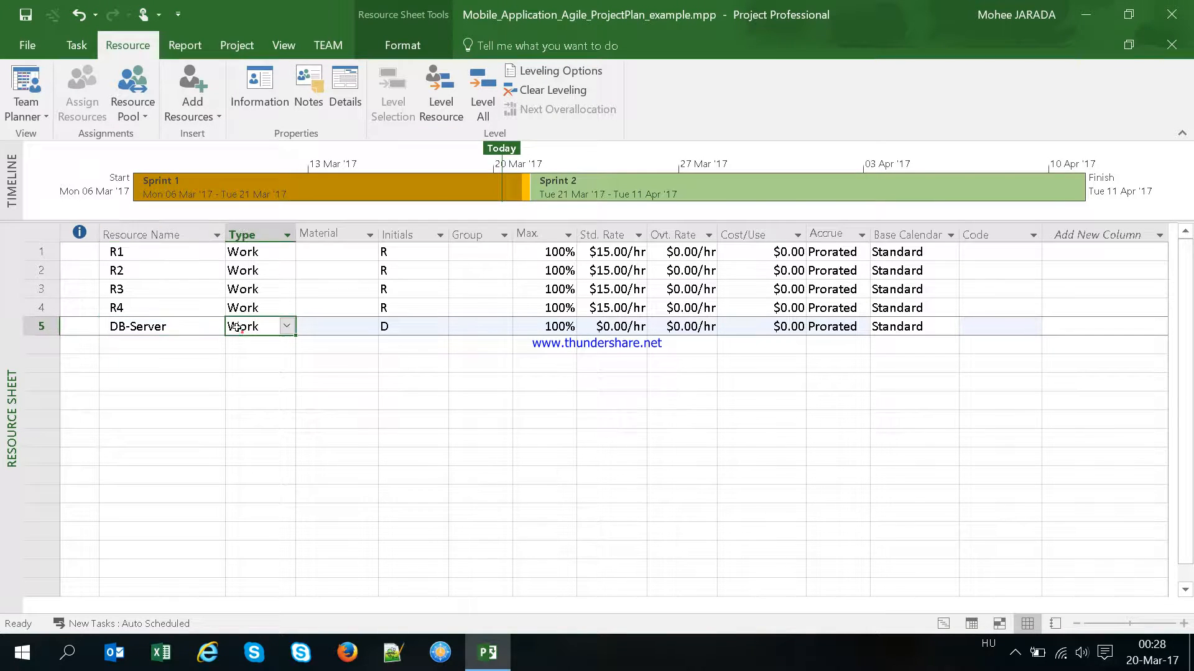
pyautogui.click(405, 327)
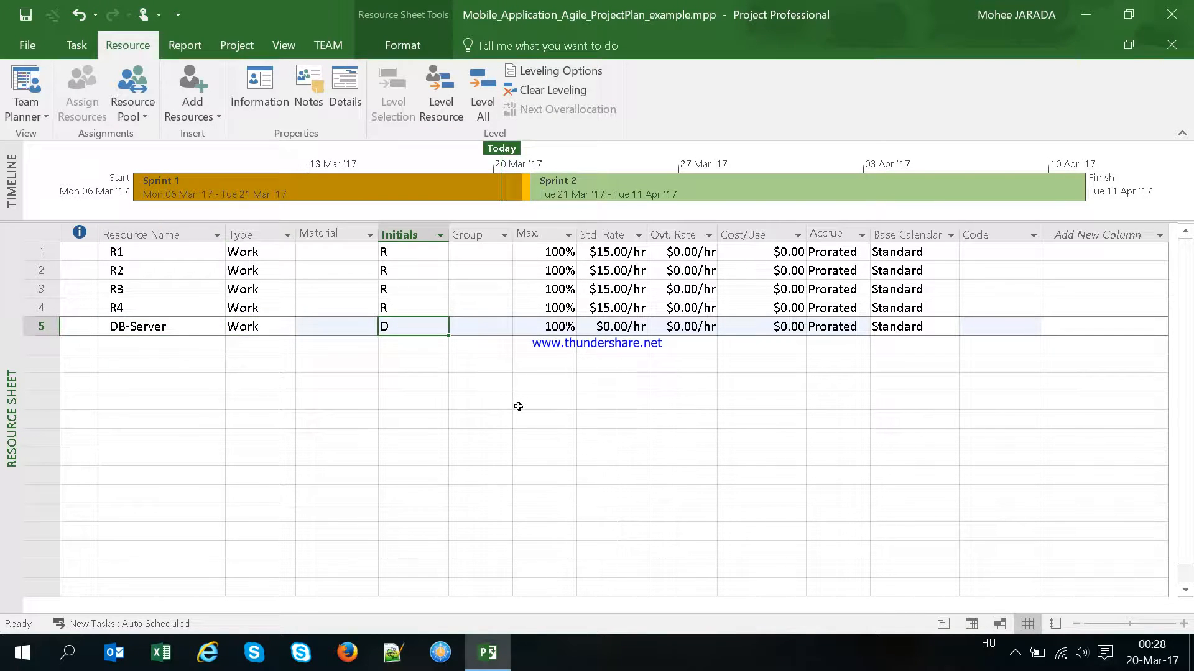
pyautogui.write('DV')
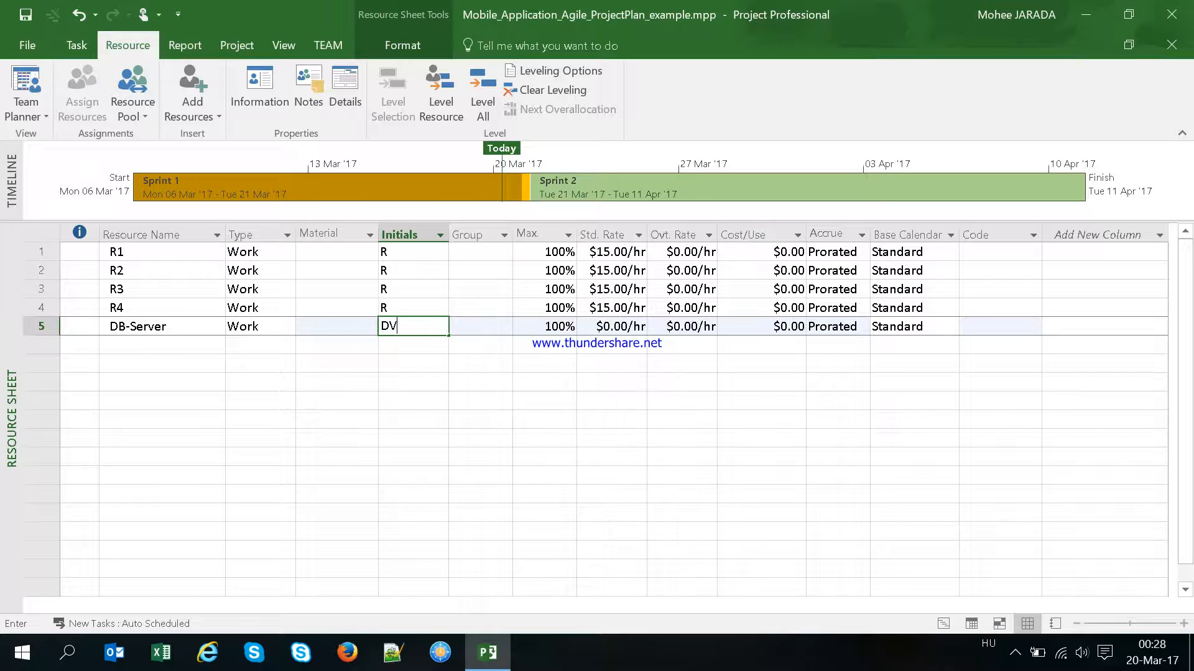
pyautogui.press('BackSpace')
pyautogui.write('B-Serv')
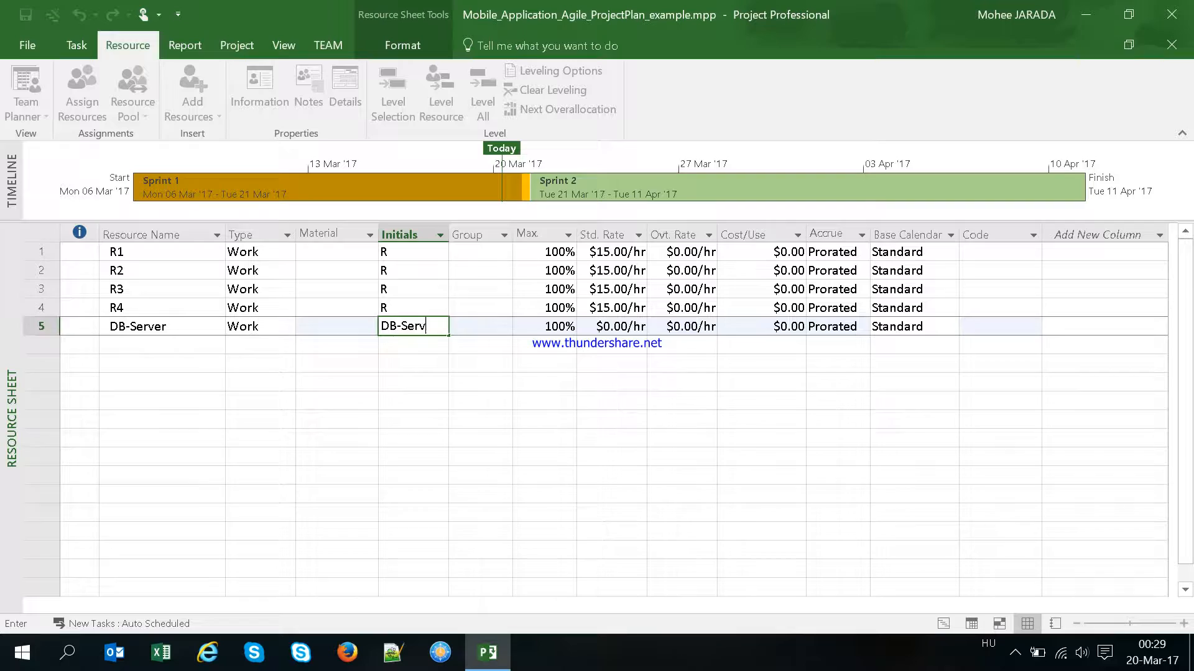
pyautogui.press('Return')
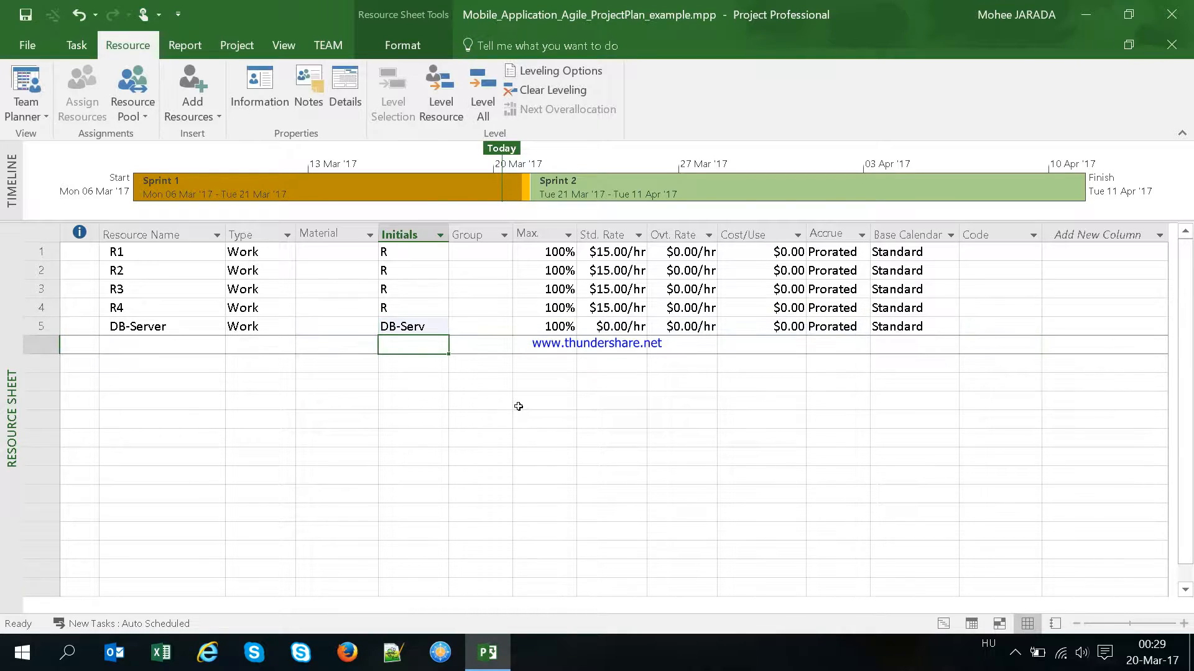
pyautogui.press('Up')
pyautogui.press('Right')
pyautogui.press('Right')
pyautogui.press('Right')
pyautogui.press('Right')
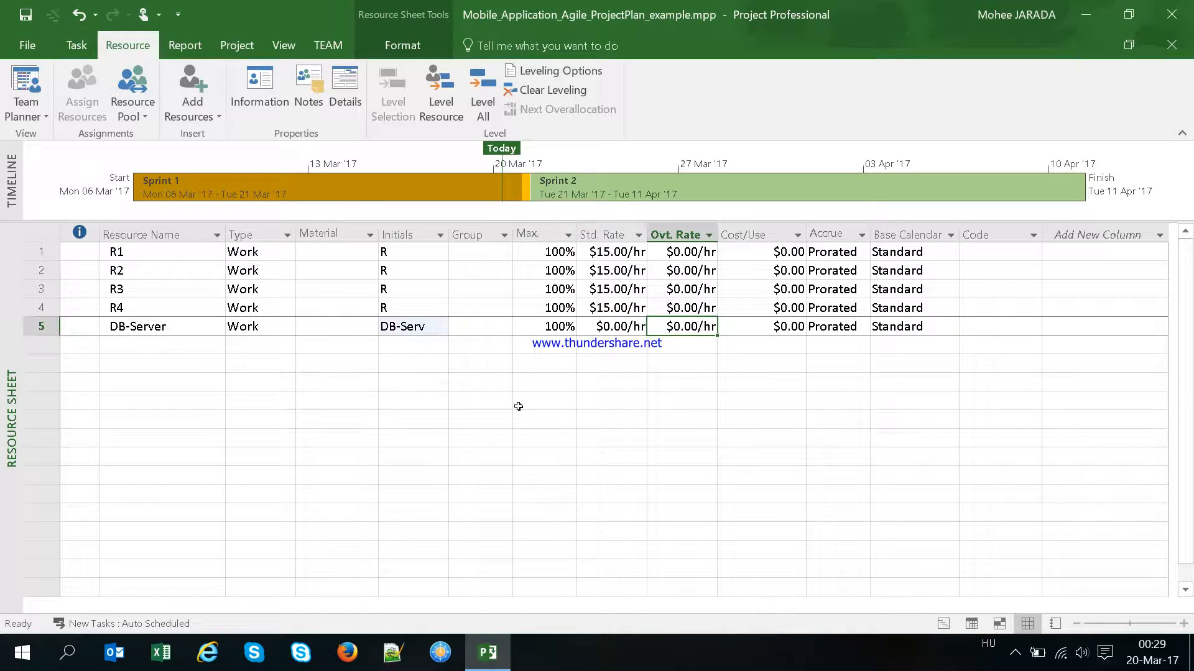
pyautogui.press('Left')
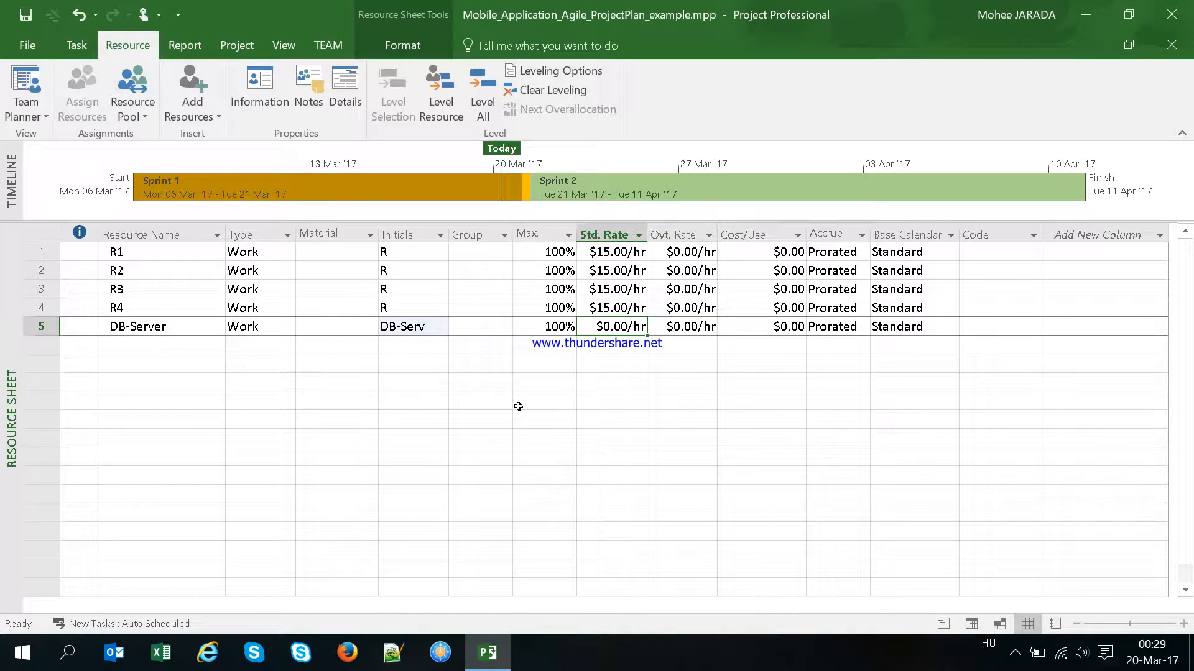
pyautogui.click(593, 330)
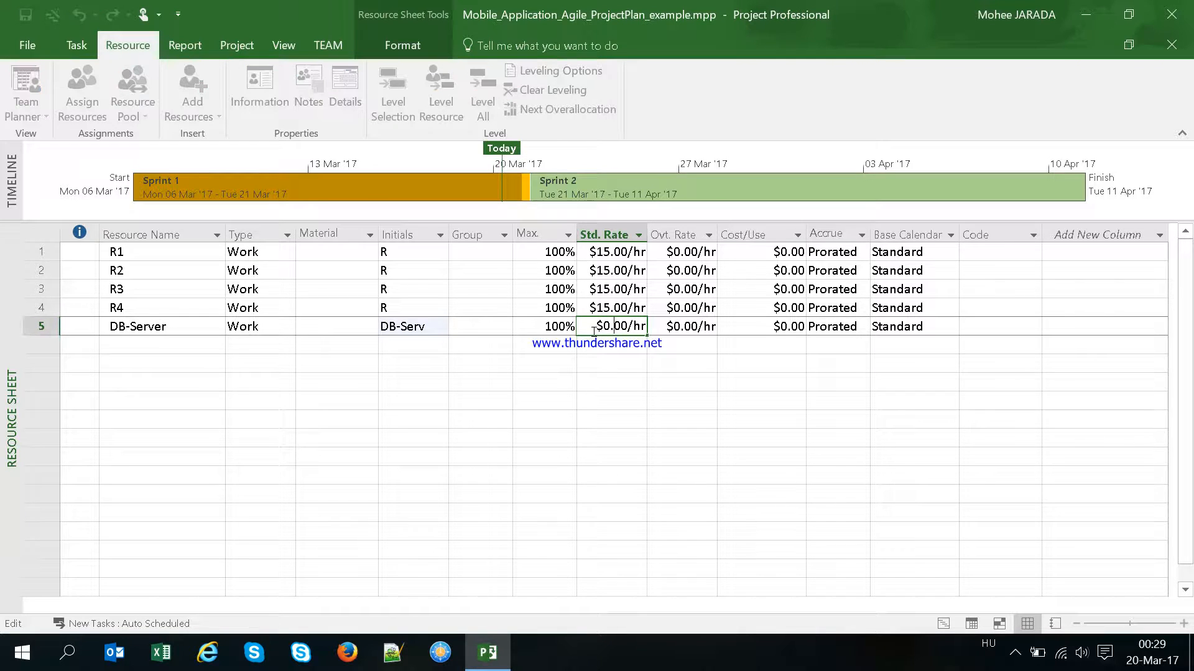
# - Change the DB-Server resource's type to Material
pyautogui.click(276, 326)
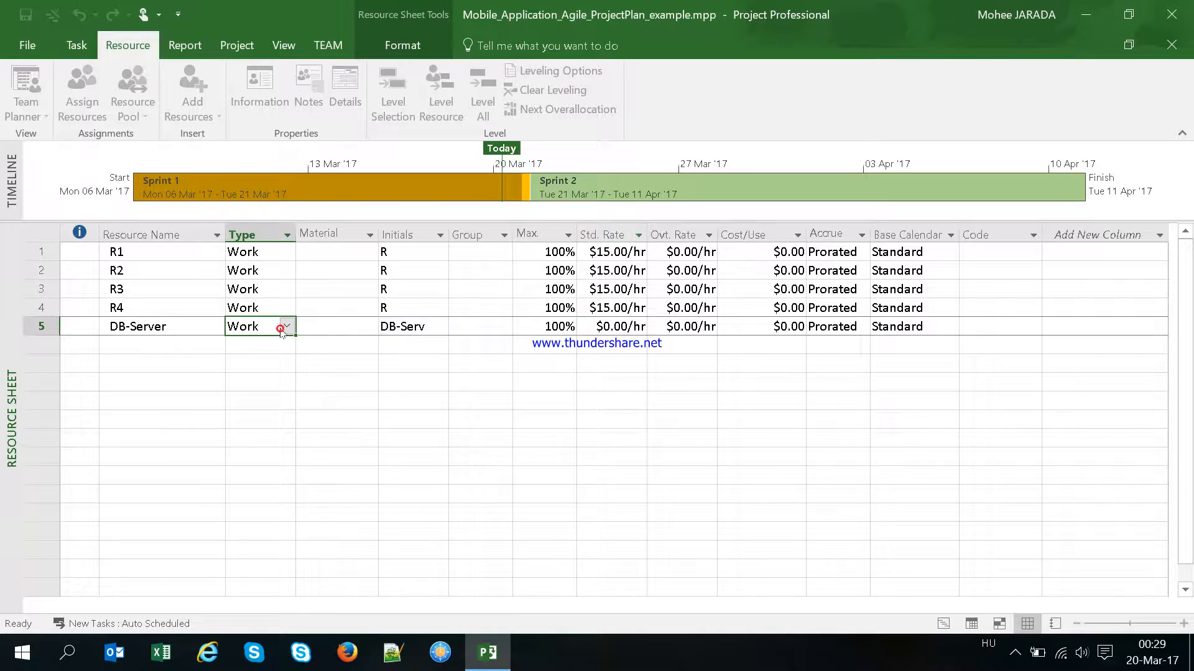
pyautogui.click(279, 327)
pyautogui.click(286, 326)
pyautogui.click(255, 356)
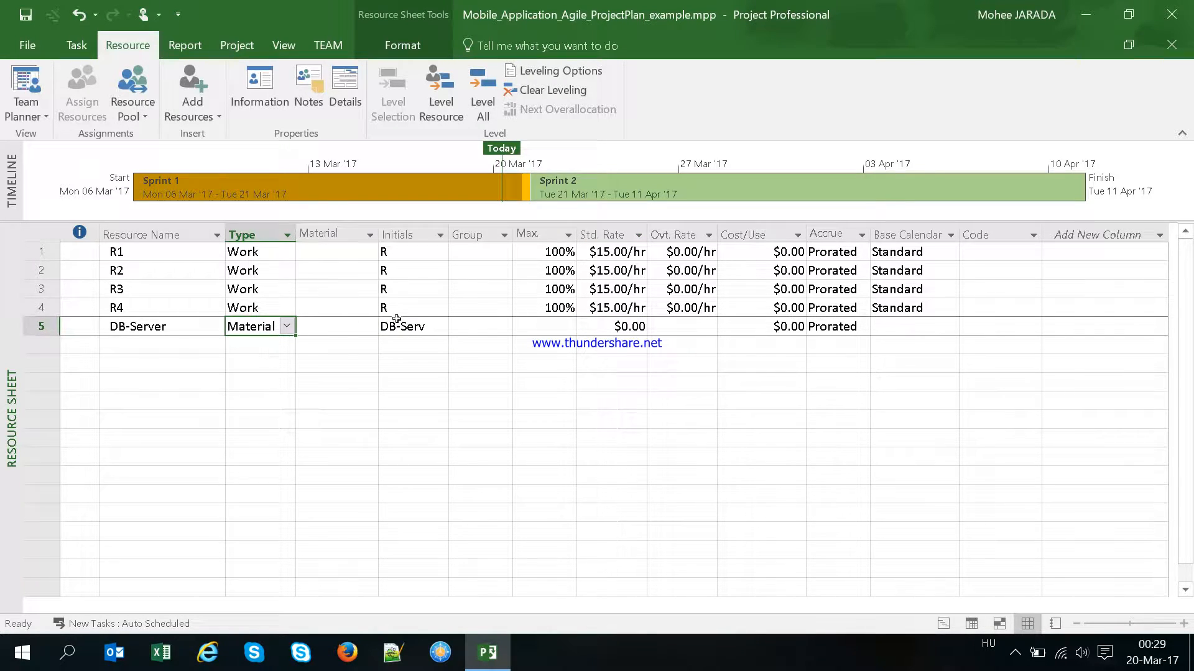
# - Set the standard rate of the DB-Server resource to 6000
pyautogui.click(585, 327)
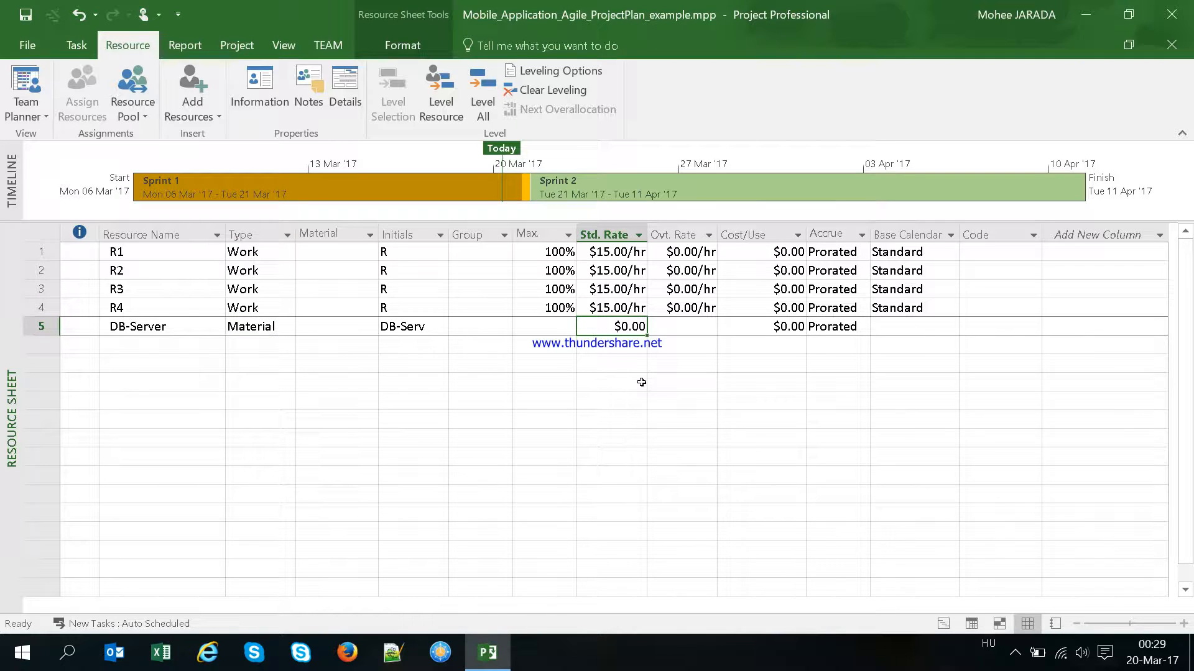
pyautogui.write('6')
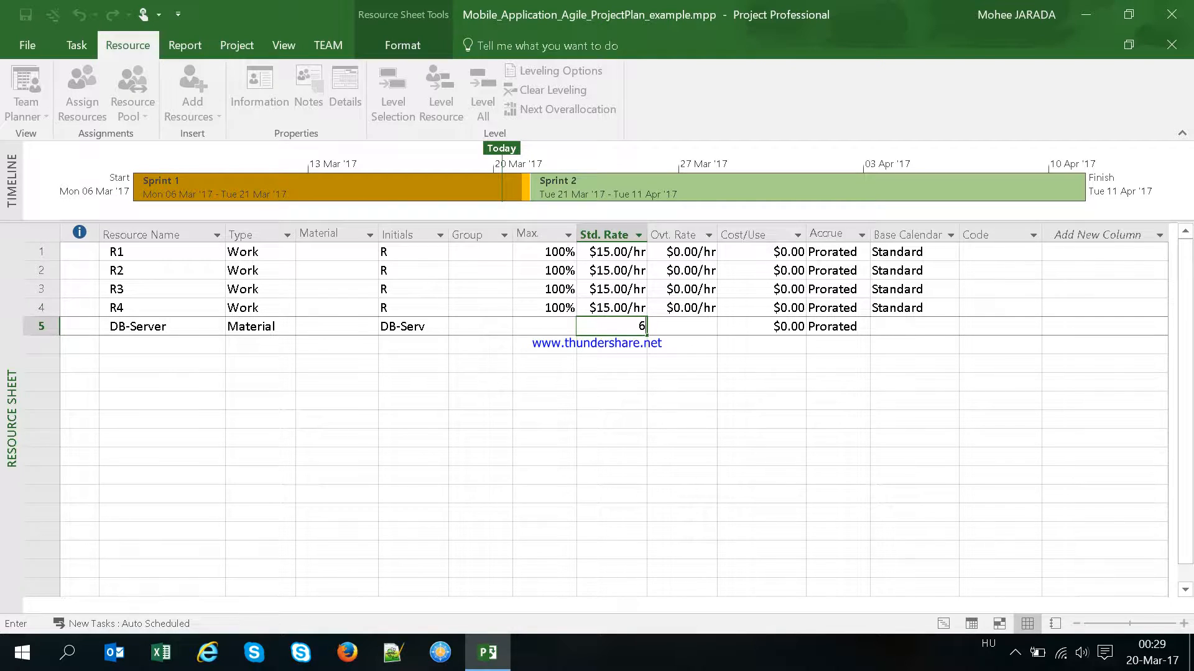
pyautogui.write('000')
pyautogui.press('Return')
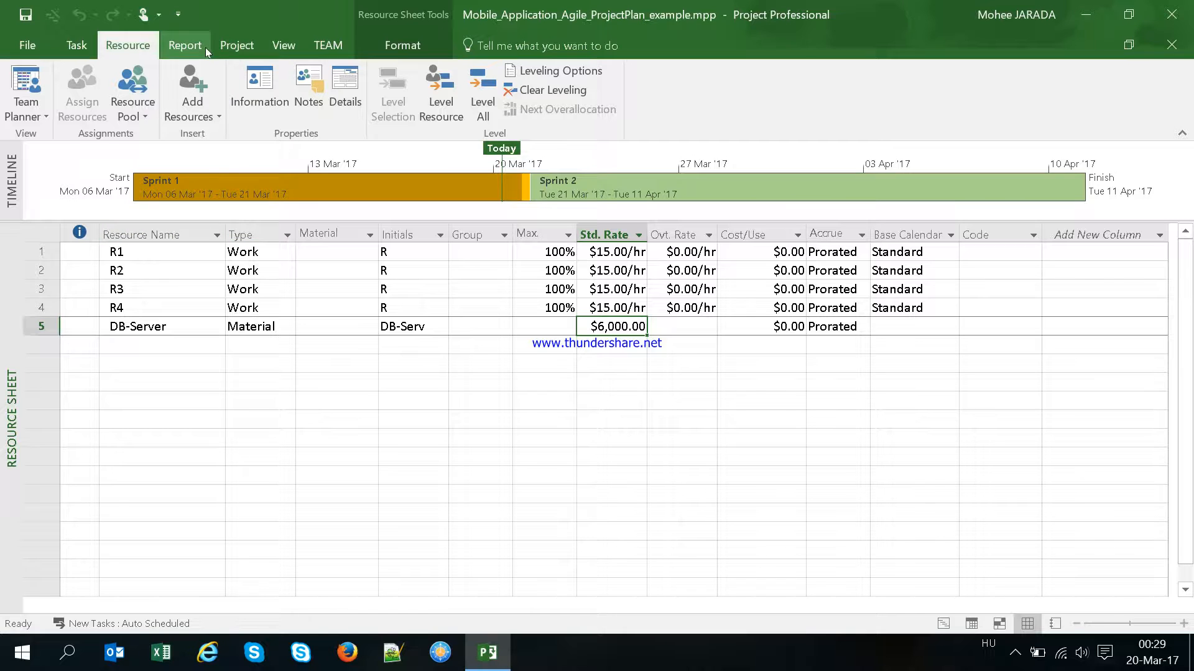
# - Check the project statistics for the current, baseline, actual and remaining cost before DB-Server is assigned to any task
pyautogui.click(239, 49)
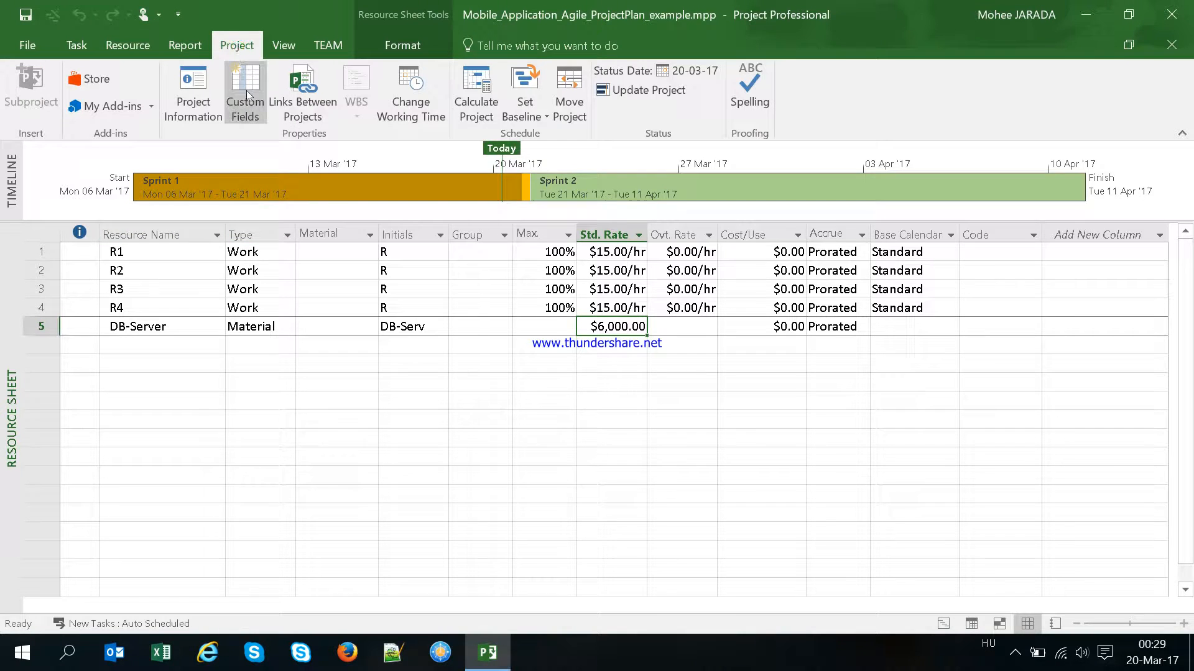
pyautogui.click(191, 107)
pyautogui.click(472, 487)
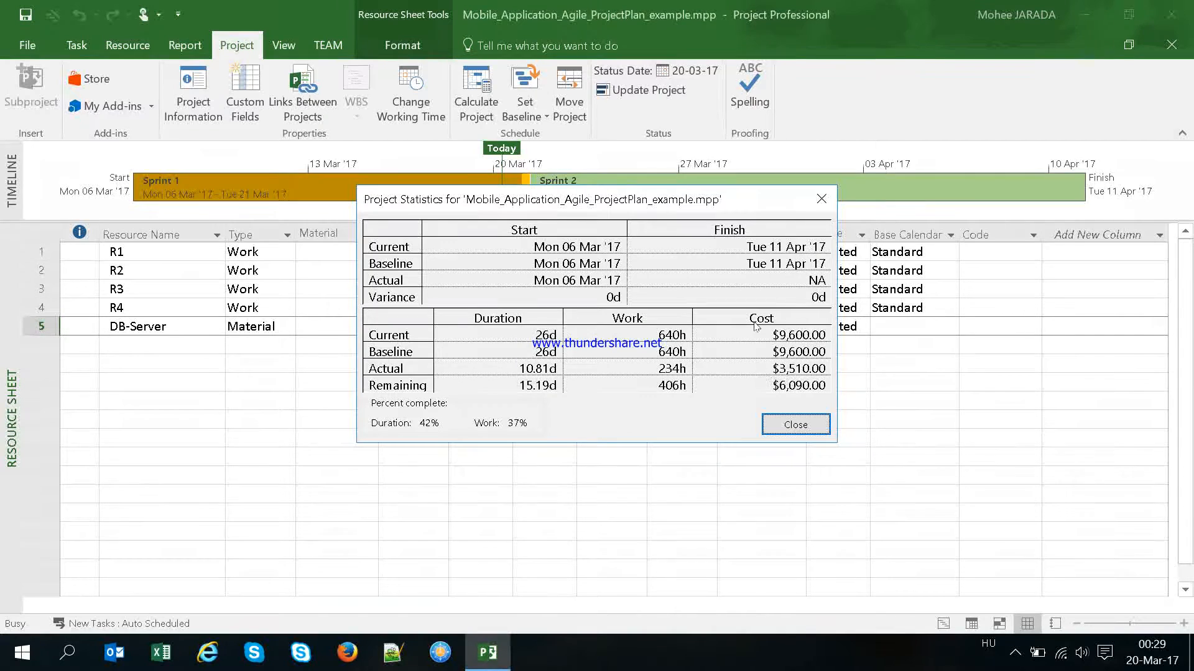
pyautogui.click(787, 425)
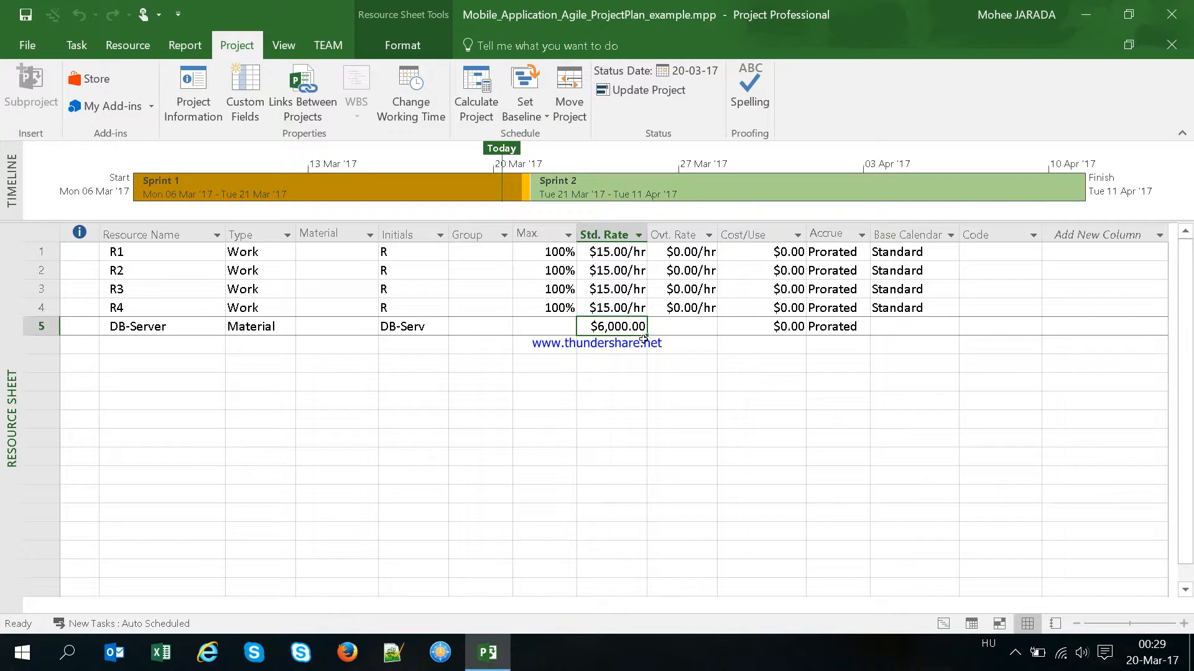
# - Insert a new task directly above the Sprint 1 summary task in the Gantt Chart
pyautogui.click(945, 624)
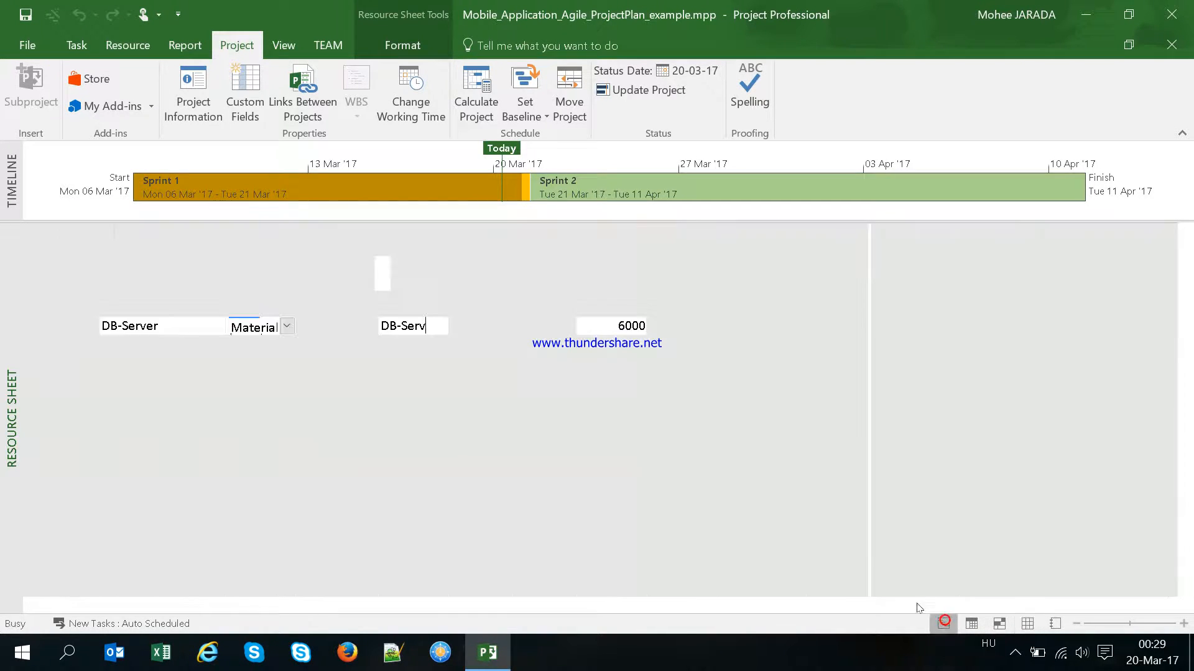
pyautogui.click(465, 321)
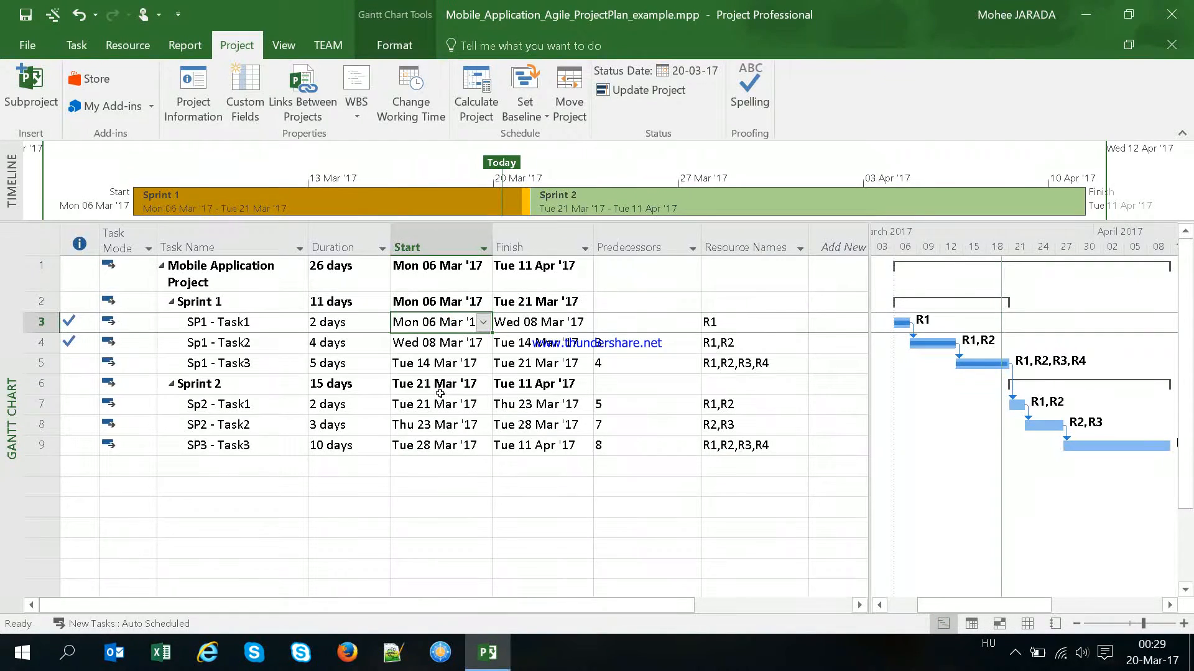
pyautogui.press('Left')
pyautogui.press('Left')
pyautogui.press('Left')
pyautogui.press('Left')
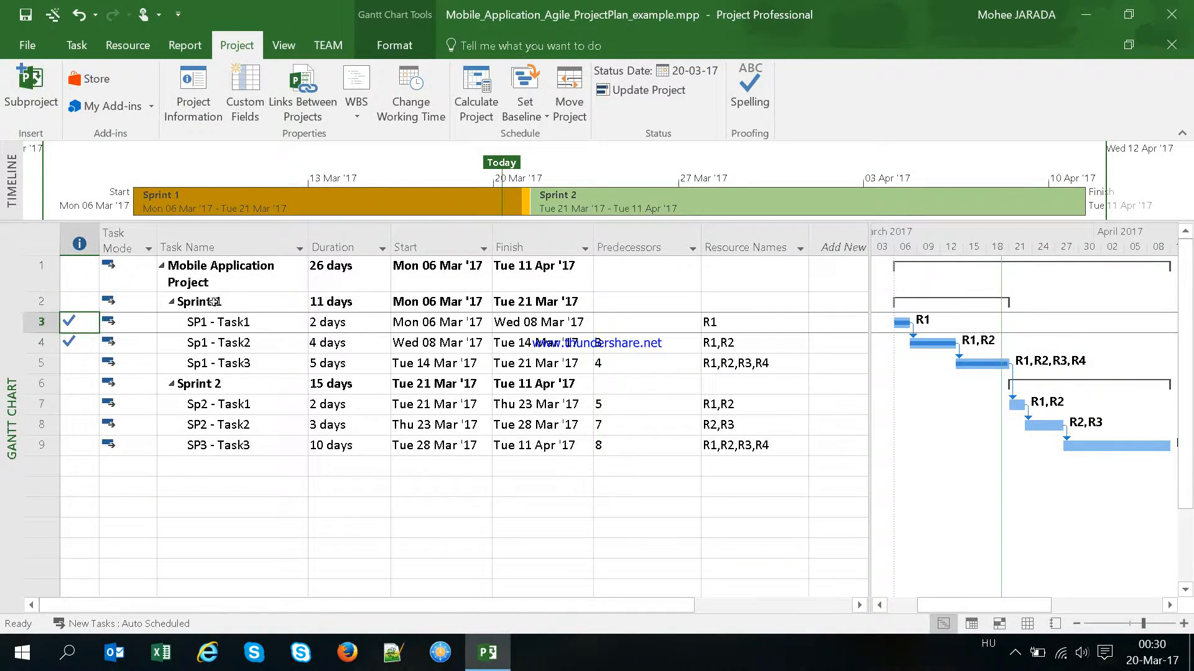
pyautogui.click(41, 298)
pyautogui.rightClick(43, 304)
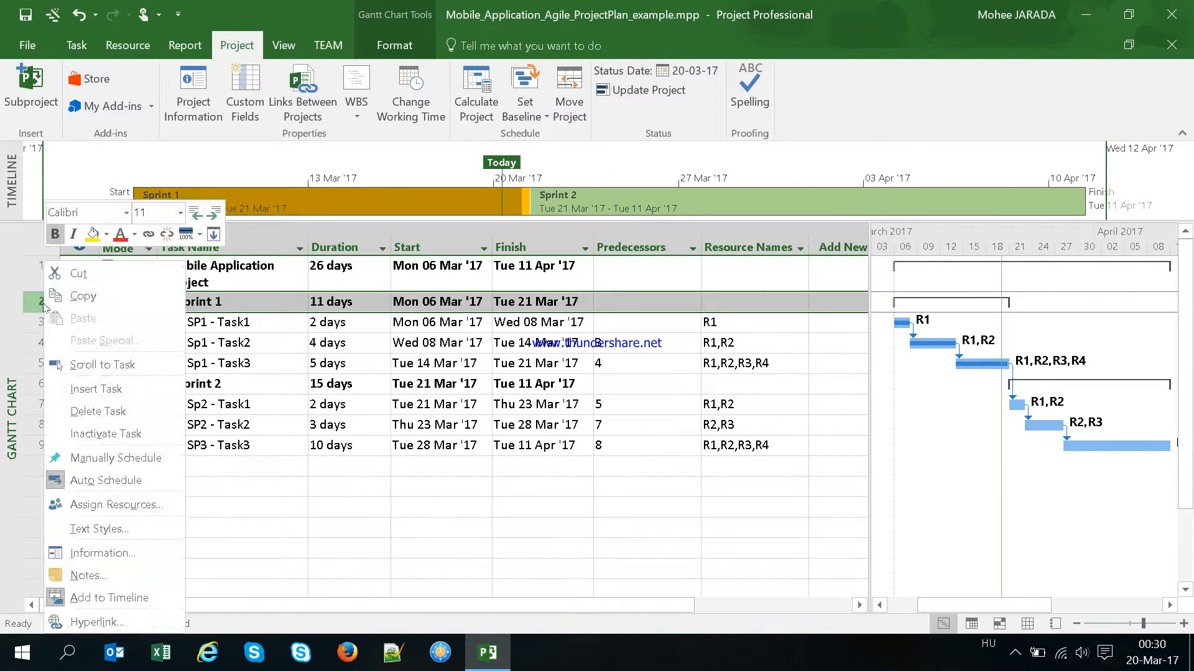
pyautogui.click(84, 389)
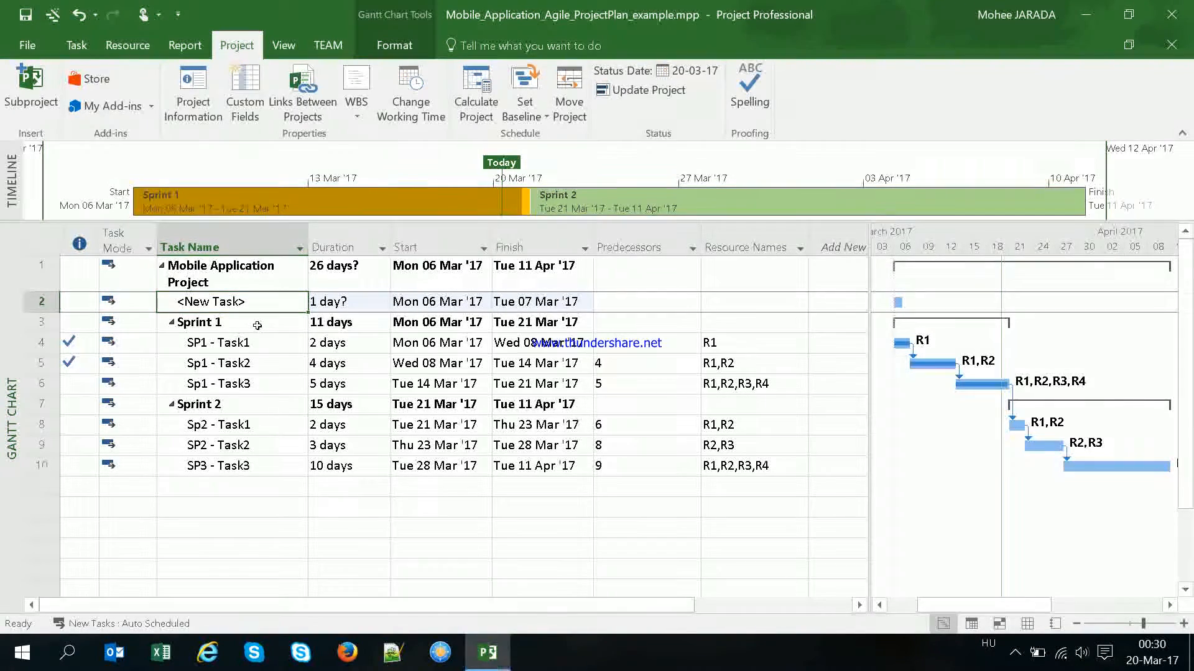
# - Name the new task "Purchase and Setup of Backend server" and set its duration to 1 day
pyautogui.write('Pu')
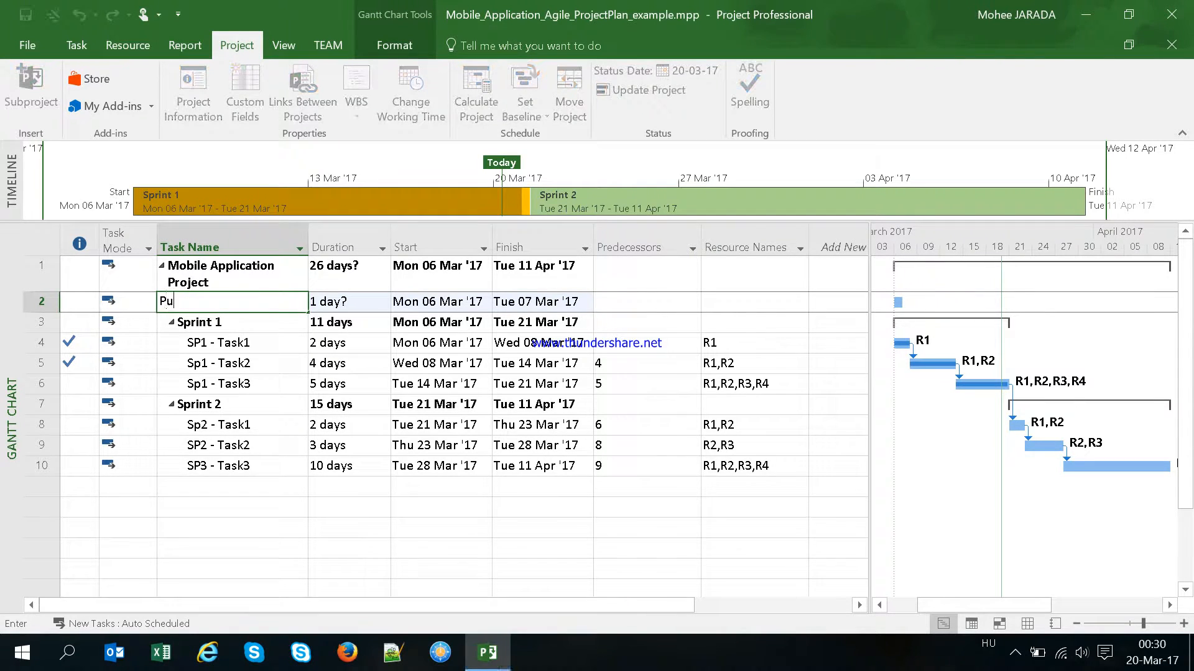
pyautogui.write('rchase and Setup of DB-')
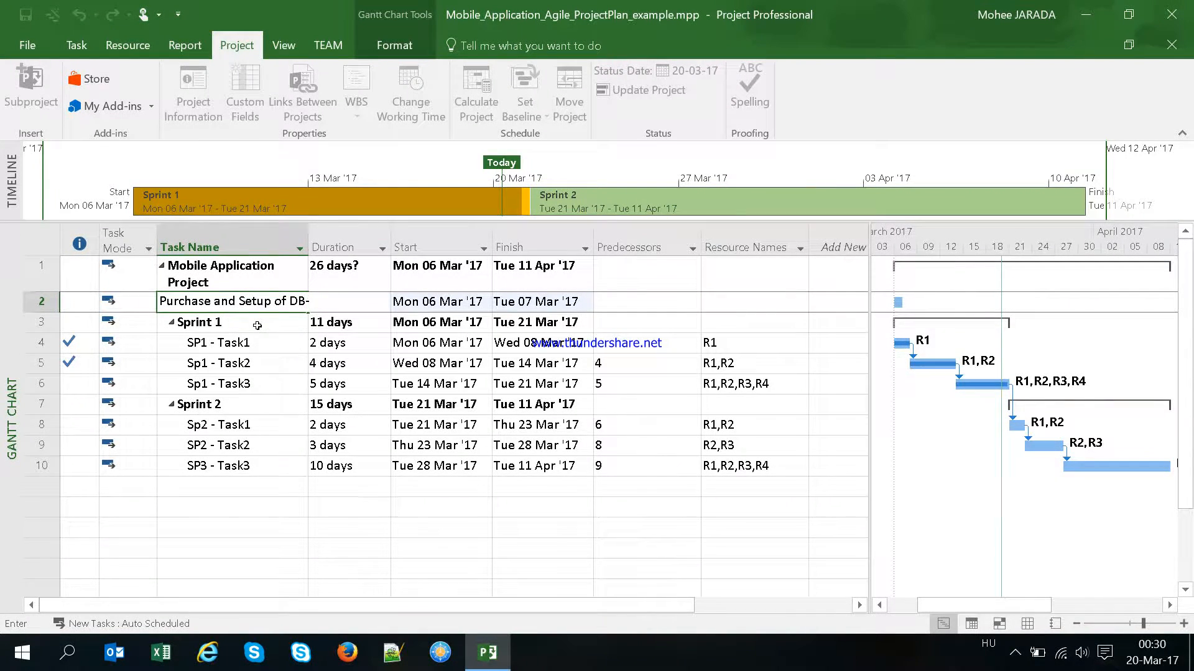
pyautogui.write('B')
pyautogui.press('BackSpace')
pyautogui.press('BackSpace')
pyautogui.press('BackSpace')
pyautogui.press('BackSpace')
pyautogui.write('Backend server')
pyautogui.press('Tab')
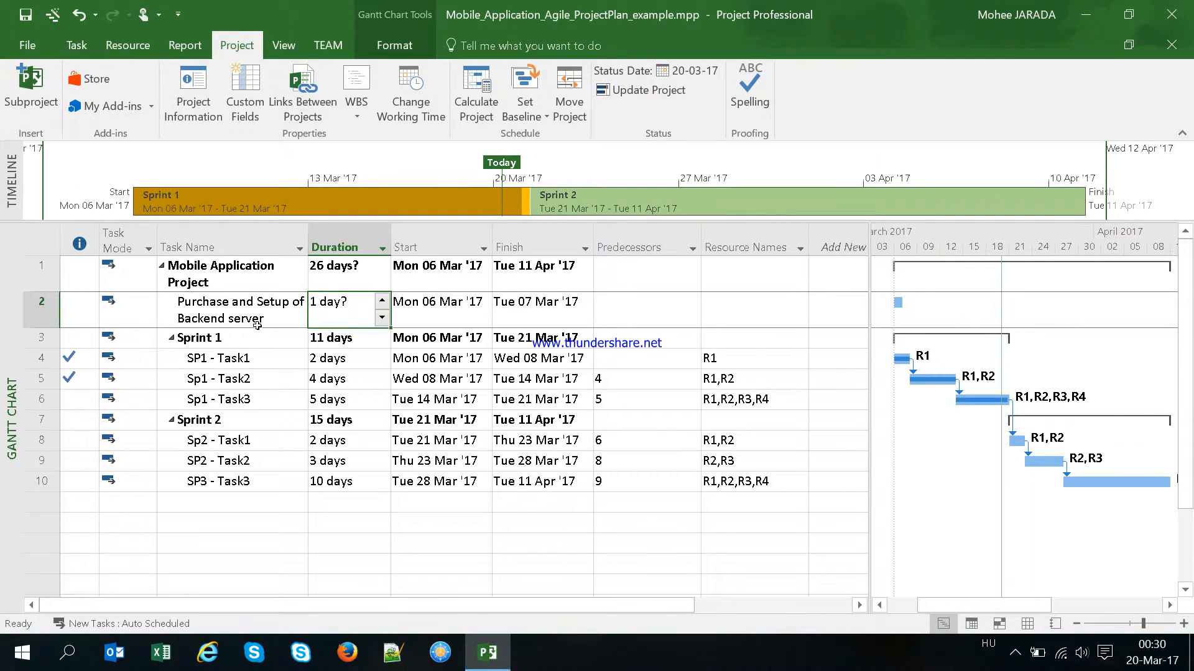
pyautogui.write('1d')
pyautogui.press('Return')
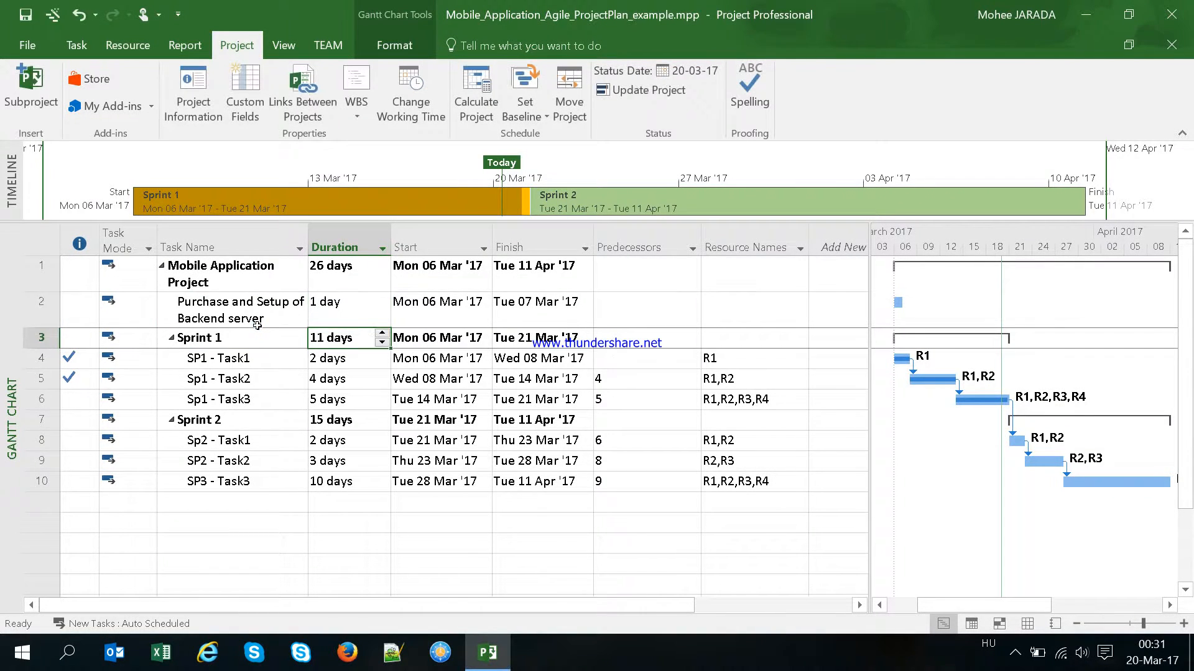
# - Assign the DB-Server resource to the Purchase and Setup of Backend server task
pyautogui.press('Up')
pyautogui.press('Tab')
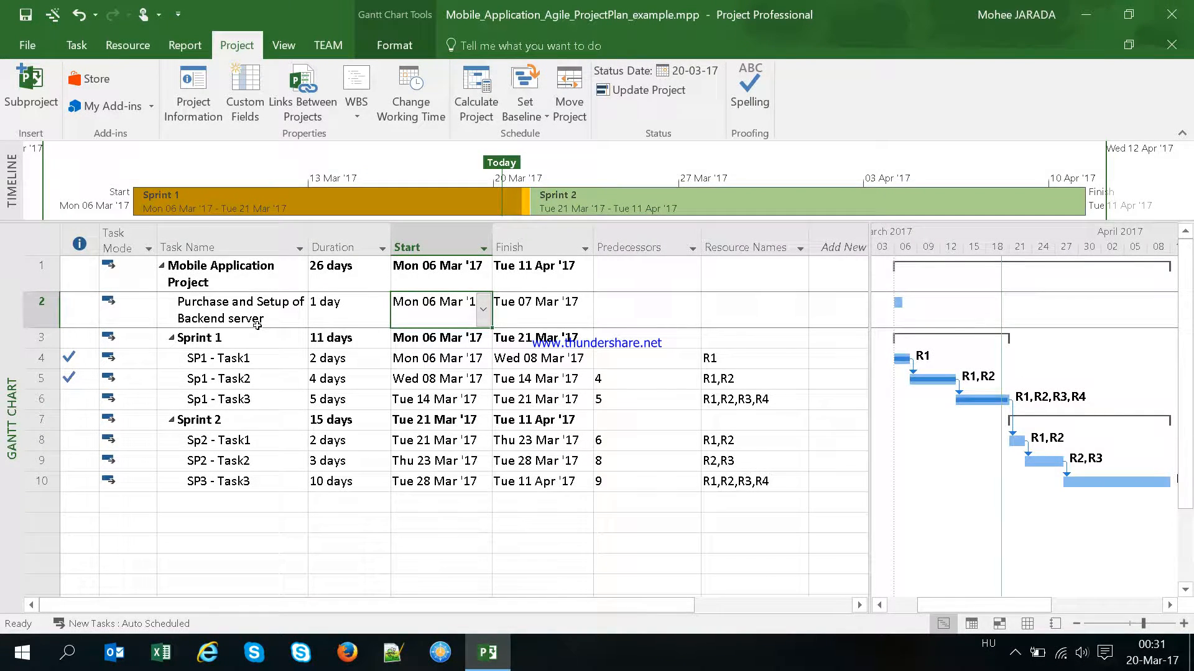
pyautogui.press('Tab')
pyautogui.press('Tab')
pyautogui.press('Tab')
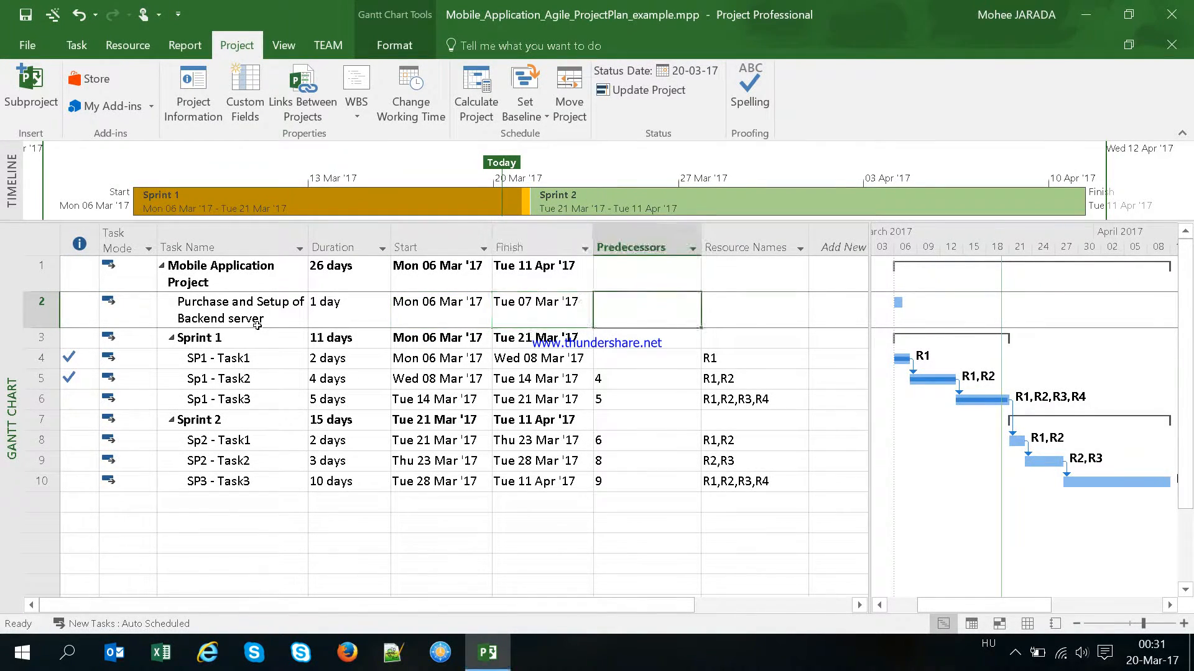
pyautogui.hotkey('shift', 'Tab')
pyautogui.click(724, 303)
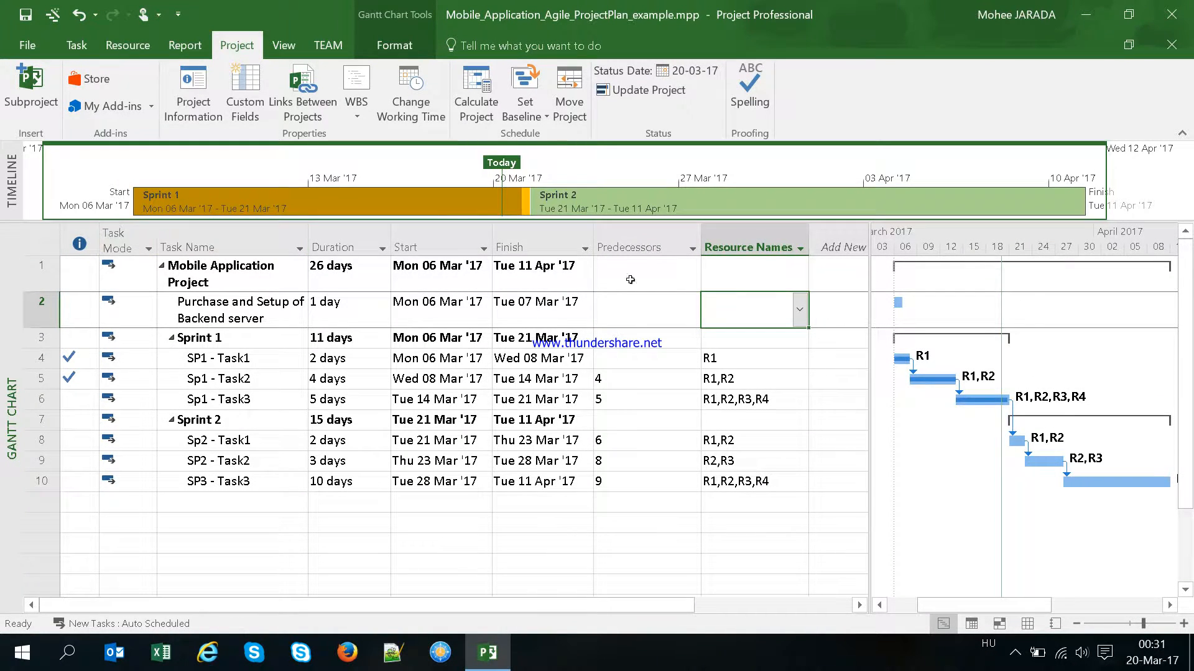
pyautogui.click(799, 310)
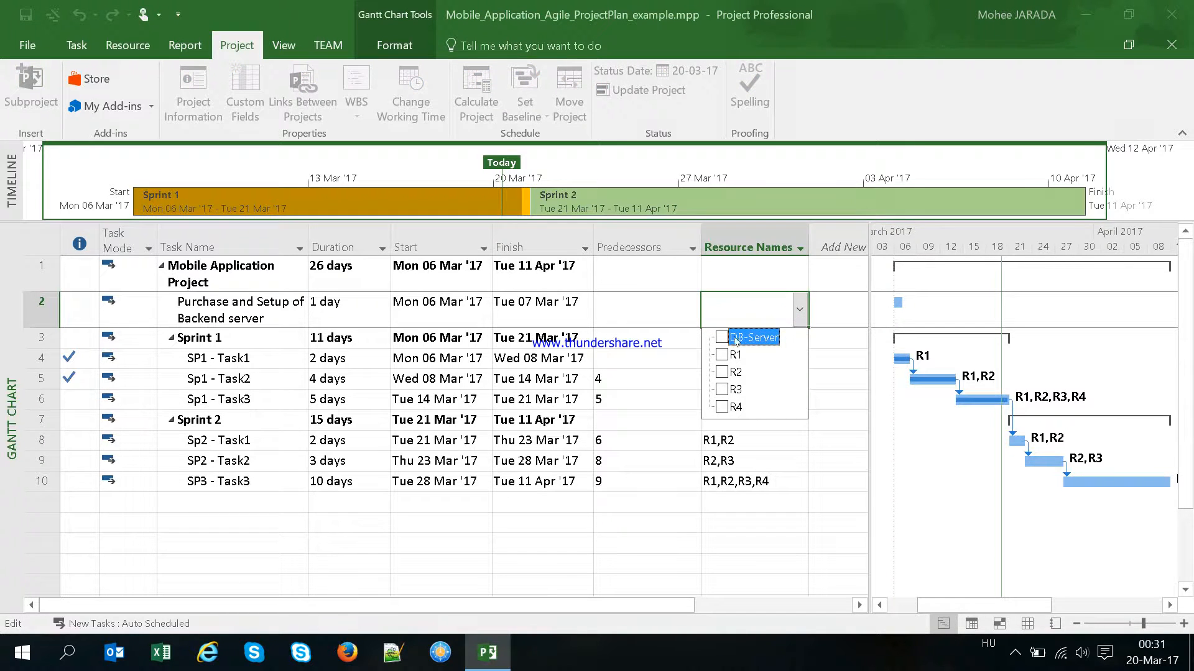
pyautogui.click(699, 309)
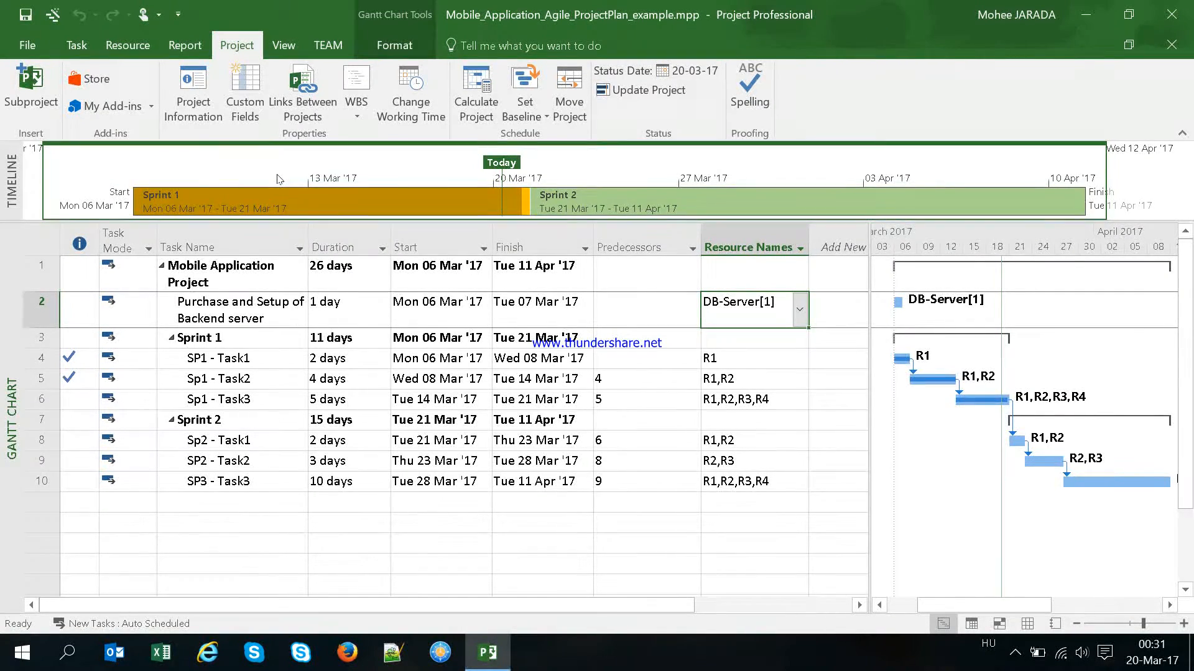
# - Review the project statistics to compare current cost with baseline and check percent complete after assigning DB-Server
pyautogui.click(207, 114)
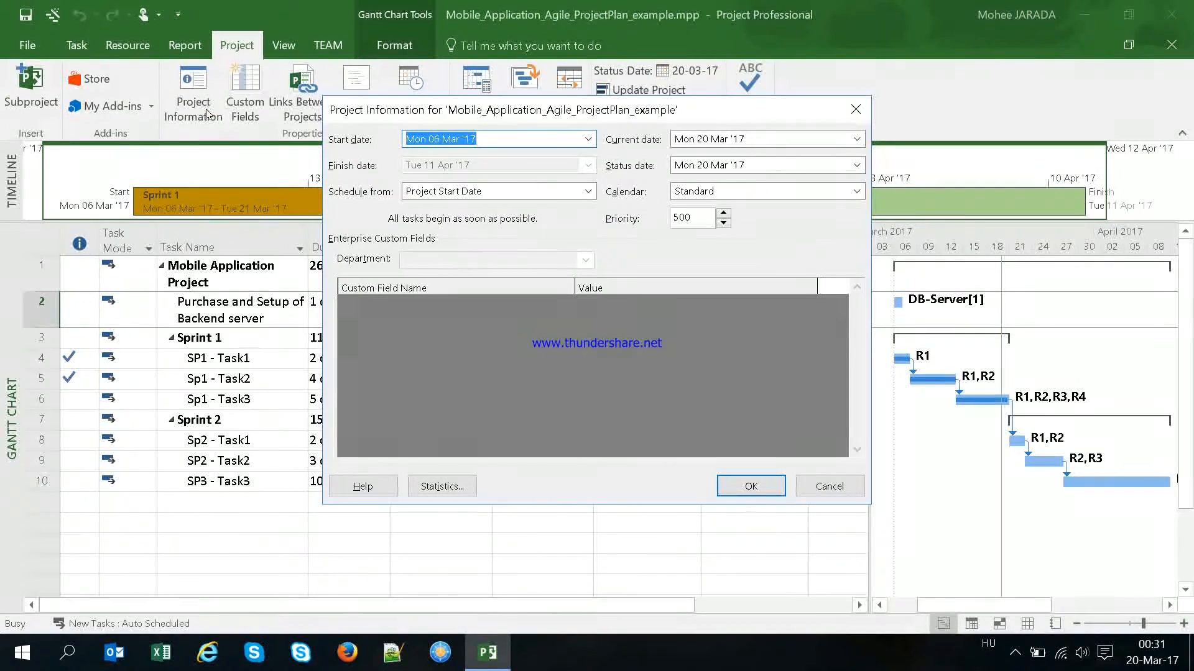
pyautogui.click(463, 486)
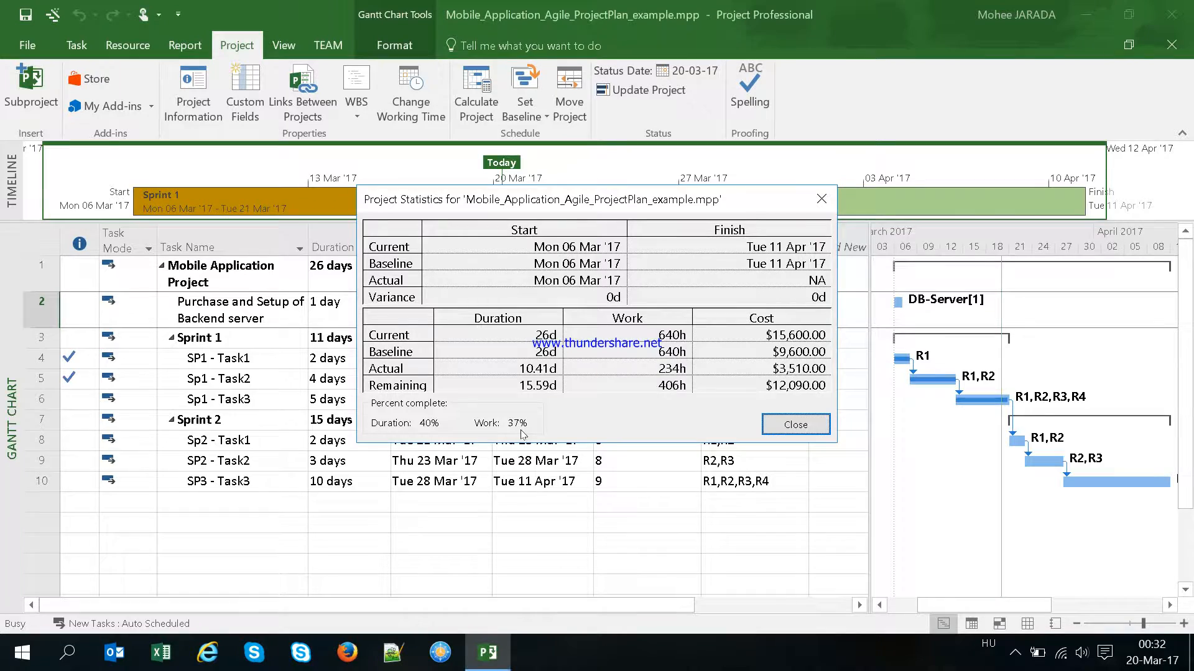
pyautogui.click(795, 424)
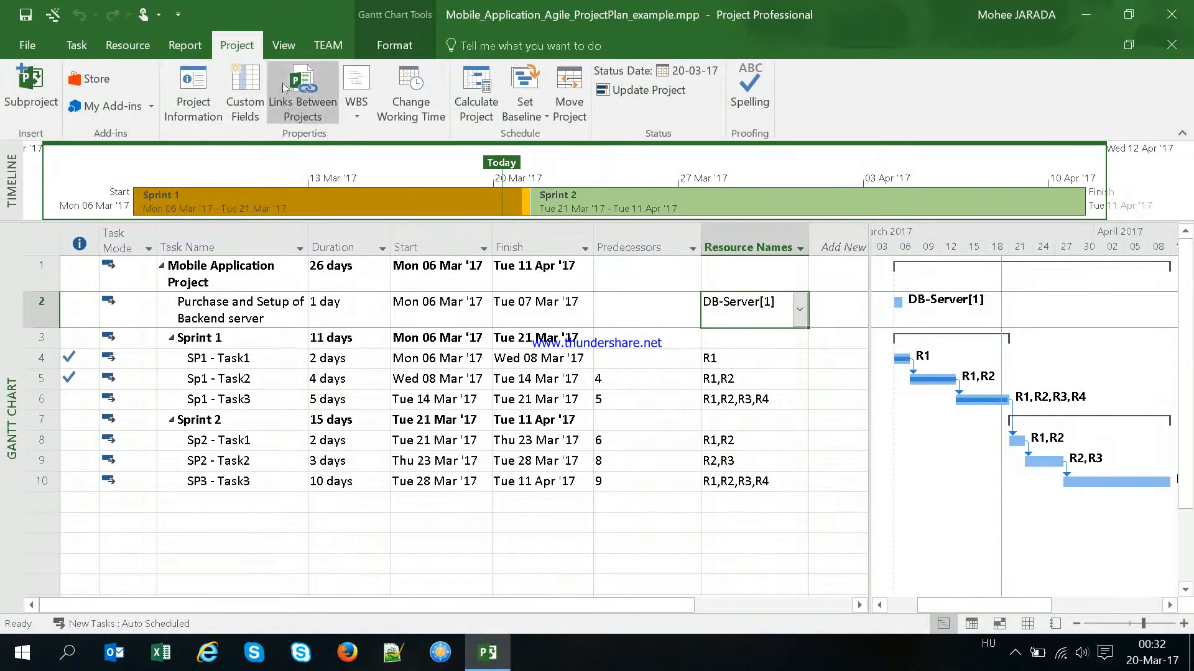
# - Open the Burndown dashboard report and examine its work burndown and task burndown charts
pyautogui.click(185, 46)
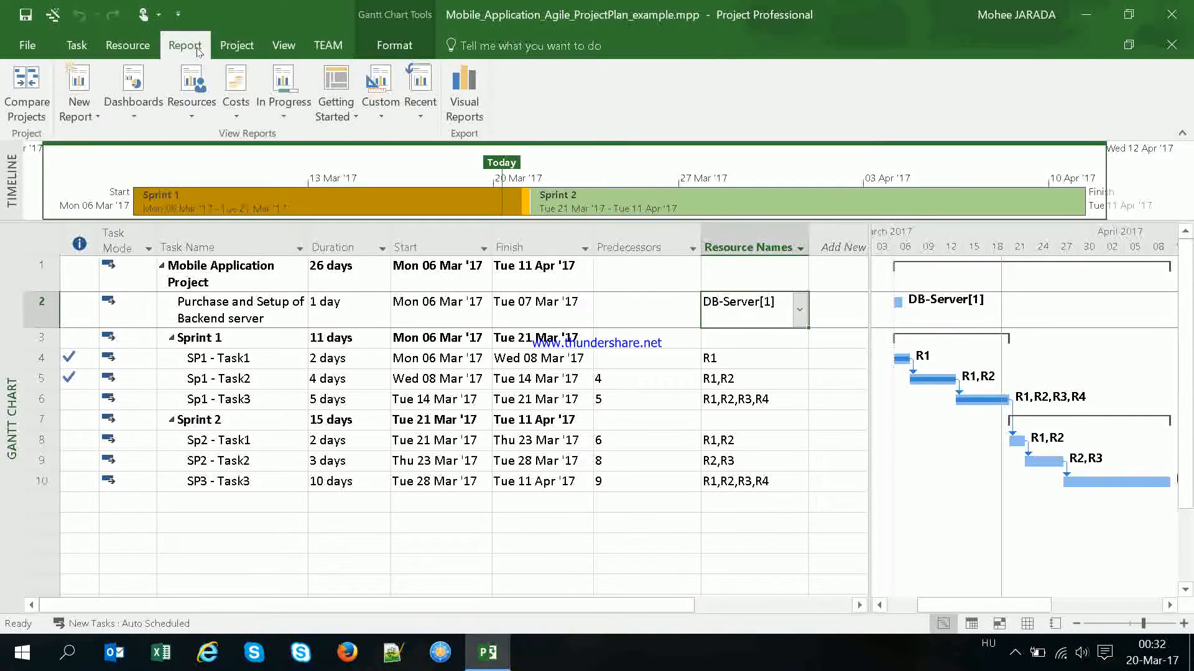
pyautogui.click(143, 111)
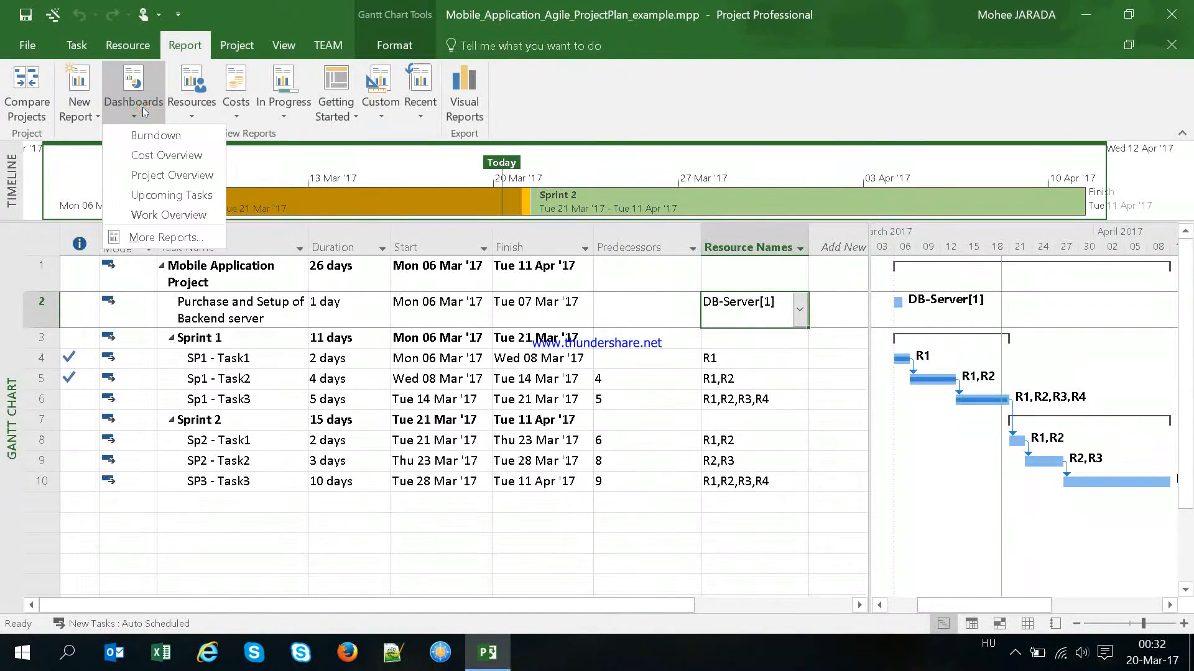
pyautogui.click(154, 137)
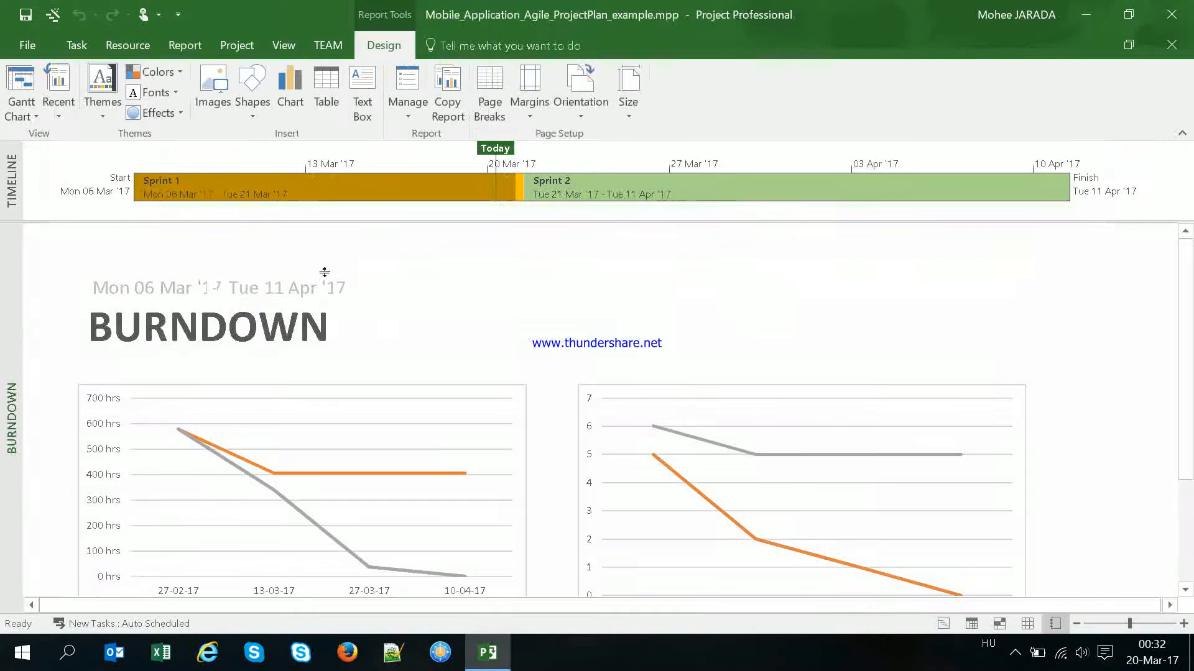
pyautogui.scroll(-1, 491, 360)
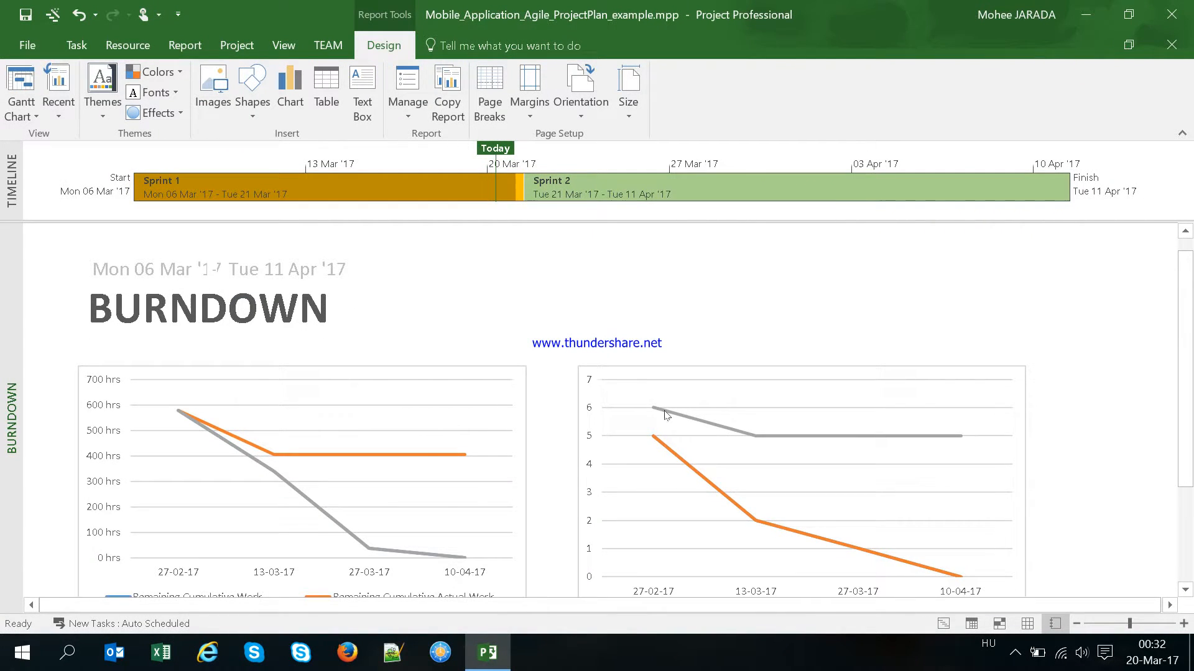
pyautogui.scroll(-3, 606, 391)
pyautogui.scroll(-1, 607, 390)
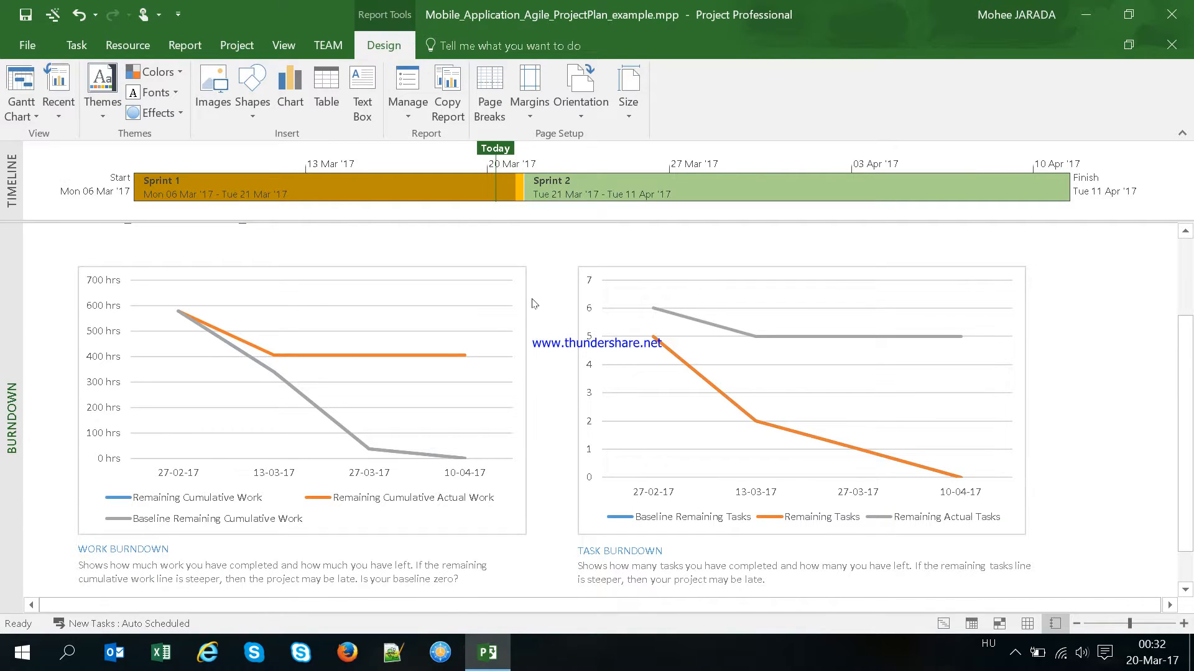
pyautogui.scroll(1, 533, 304)
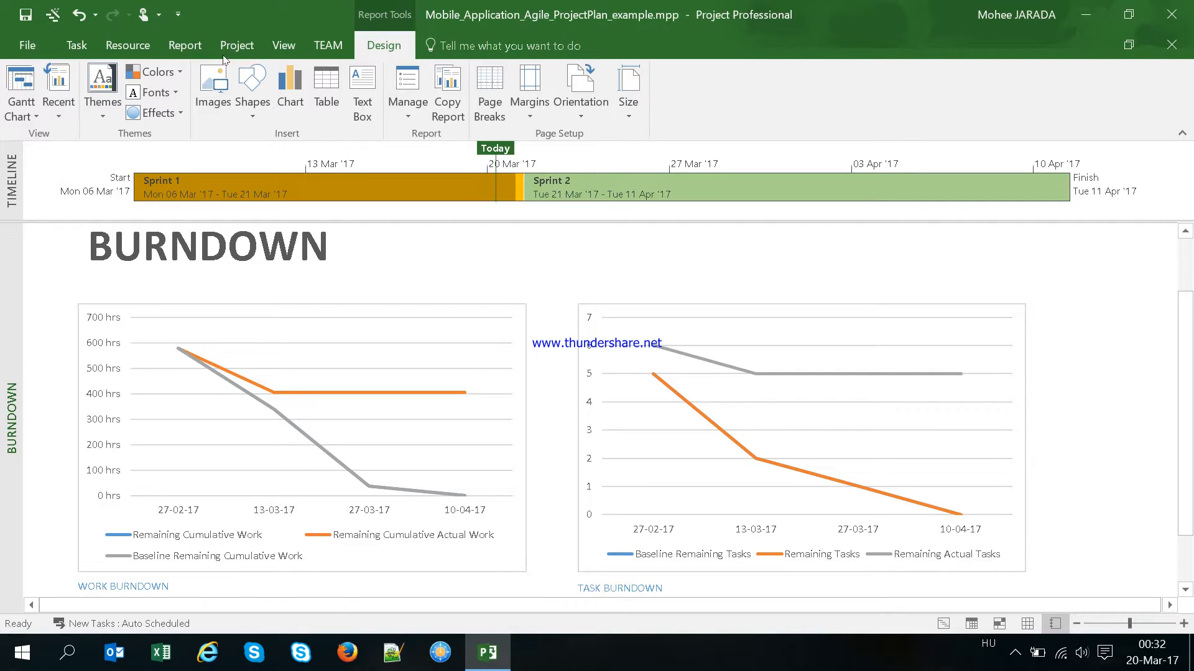
# - Open the Cost Overview dashboard report and examine cost, remaining cost, percent complete and the progress versus cost chart
pyautogui.click(174, 55)
pyautogui.click(133, 99)
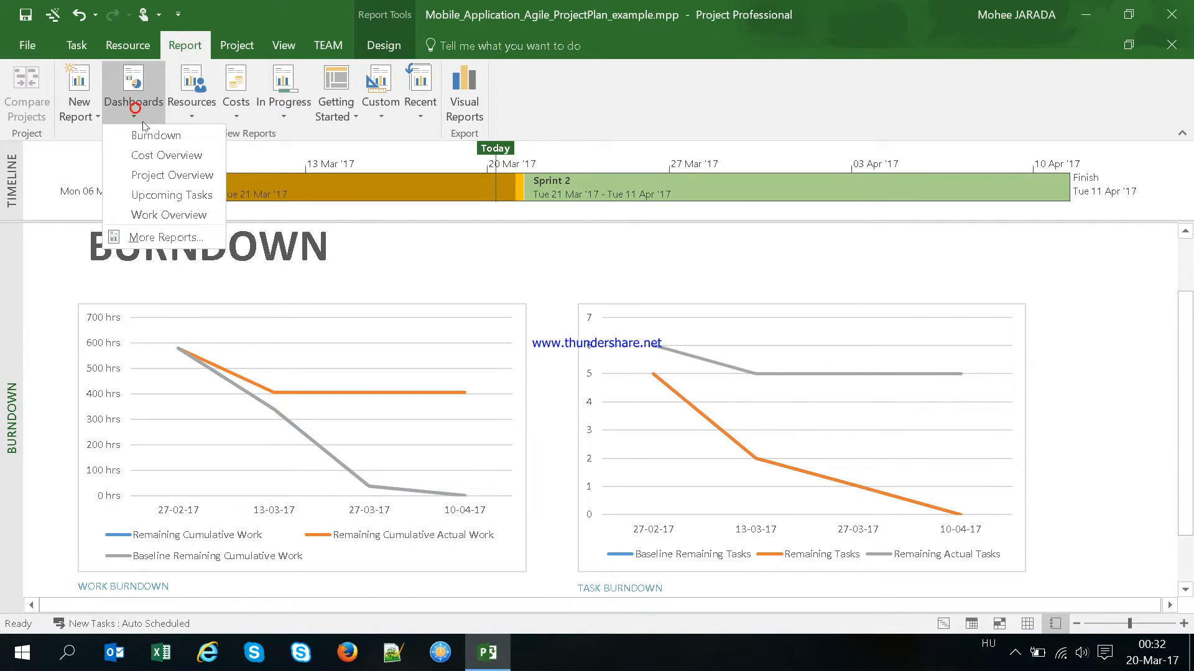
pyautogui.click(157, 156)
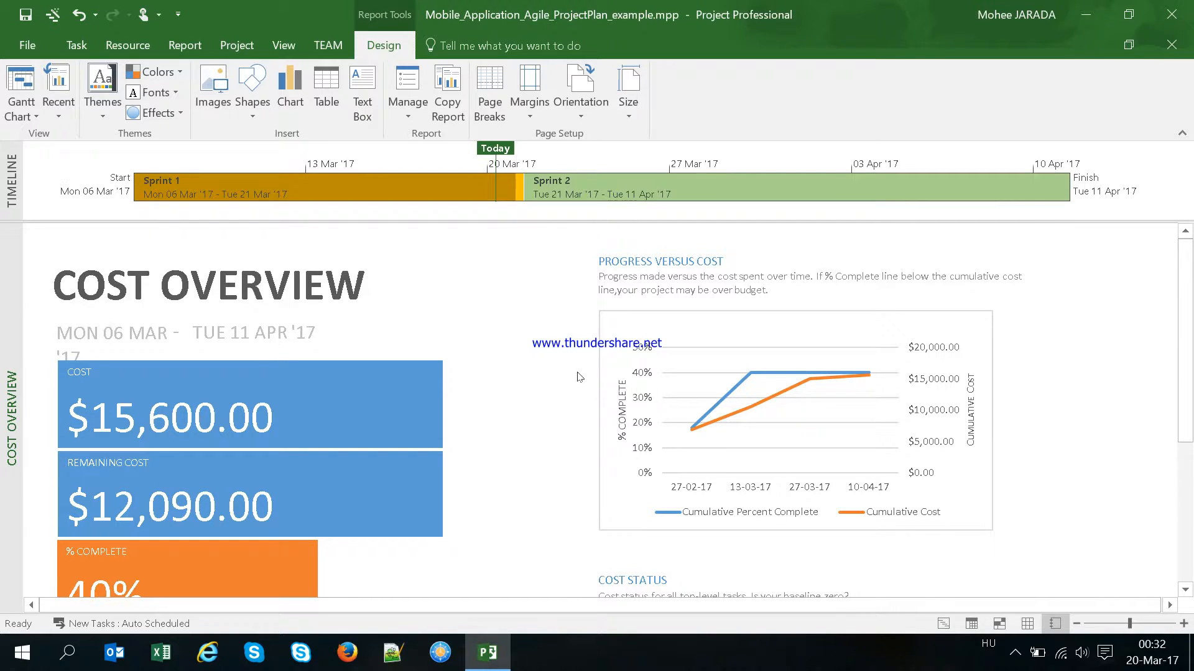
pyautogui.scroll(-1, 577, 373)
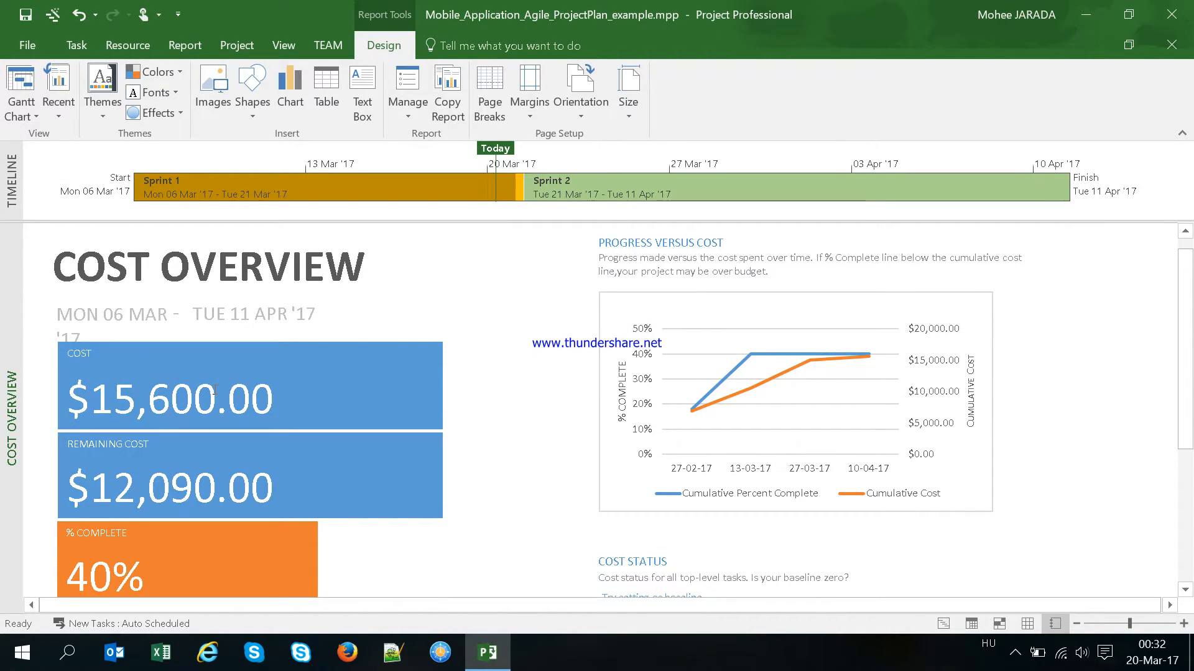
pyautogui.scroll(-1, 274, 447)
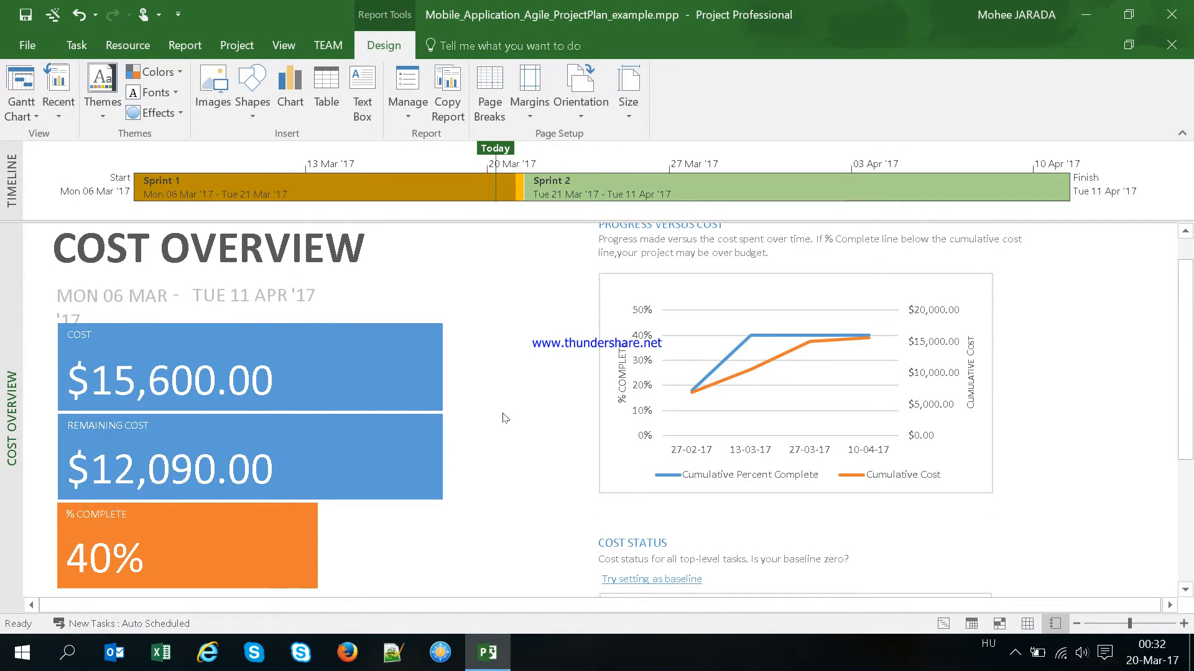
pyautogui.scroll(1, 504, 418)
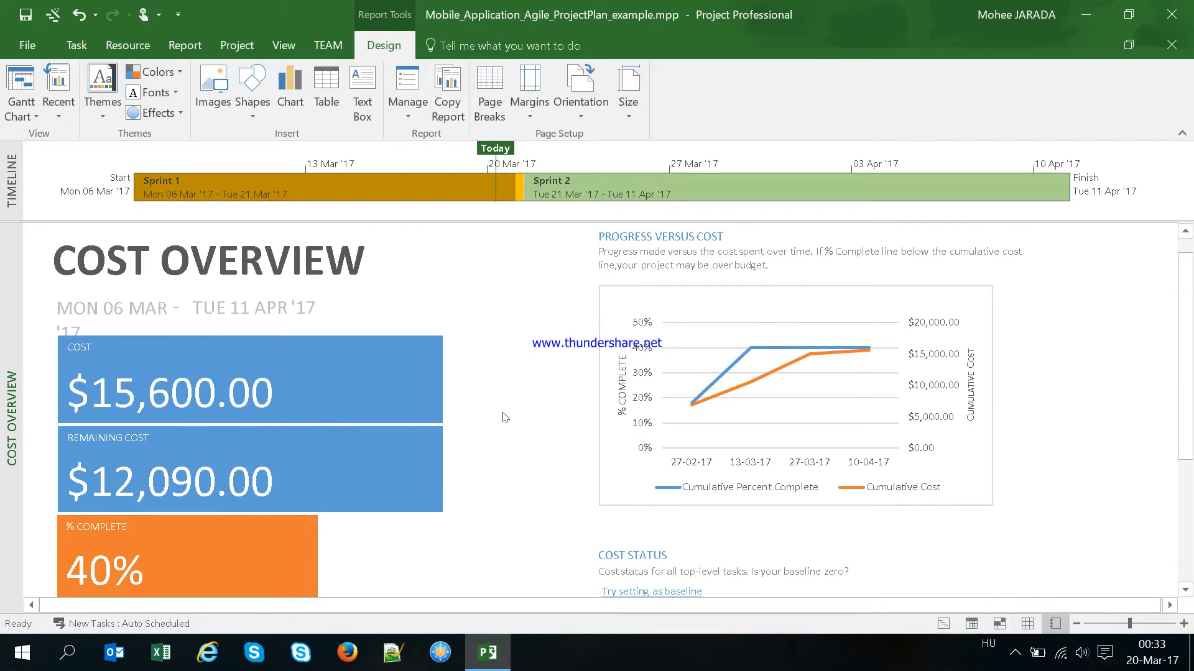